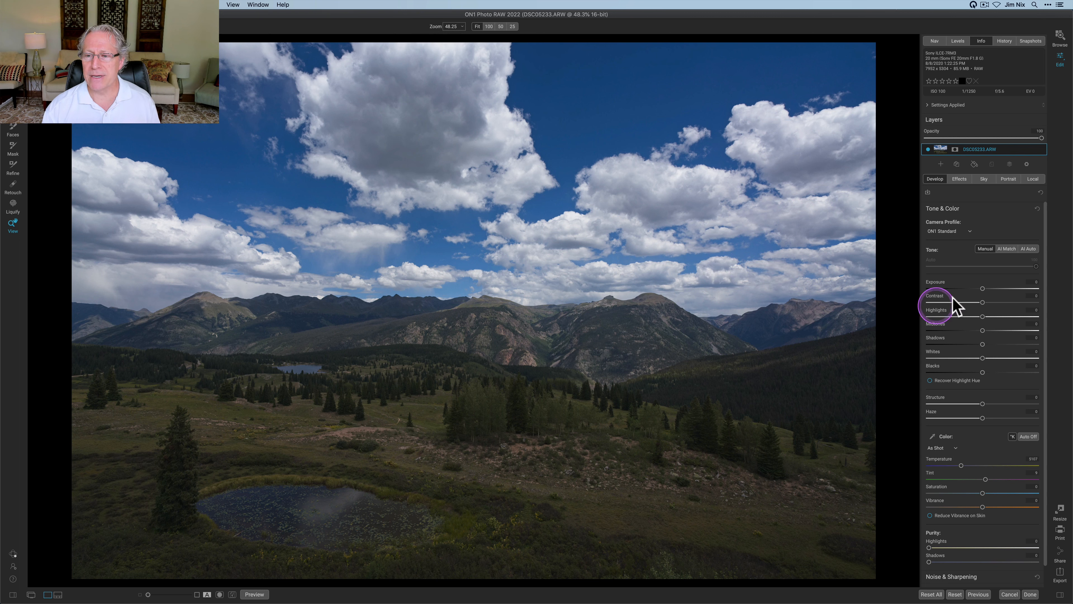
# Apply the AI Auto tone adjustment to the landscape photo and add a Black & White filter.
pyautogui.click(1028, 248)
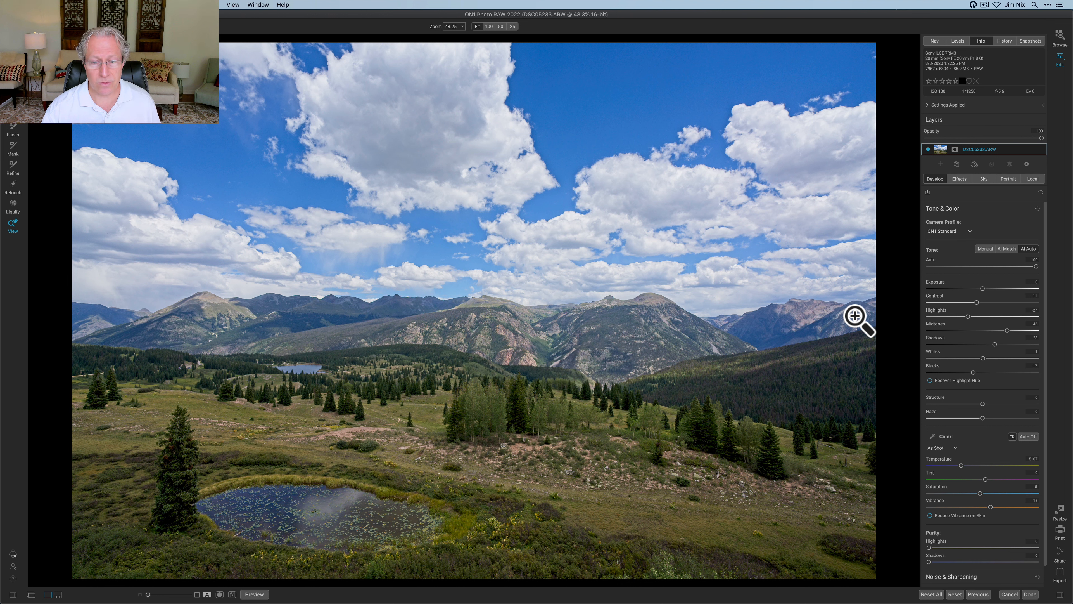
pyautogui.click(960, 177)
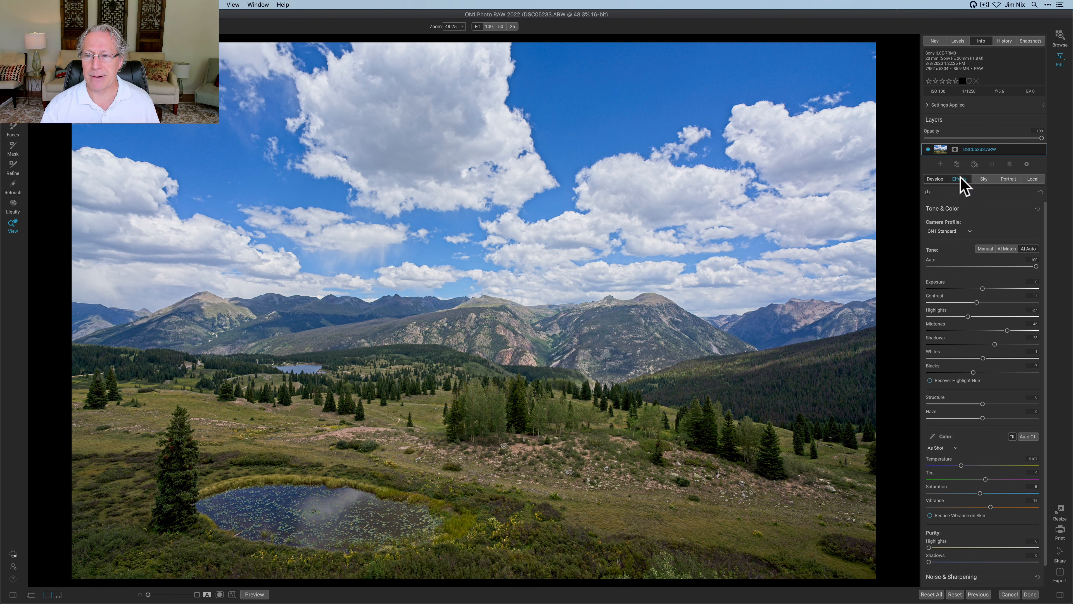
pyautogui.click(987, 207)
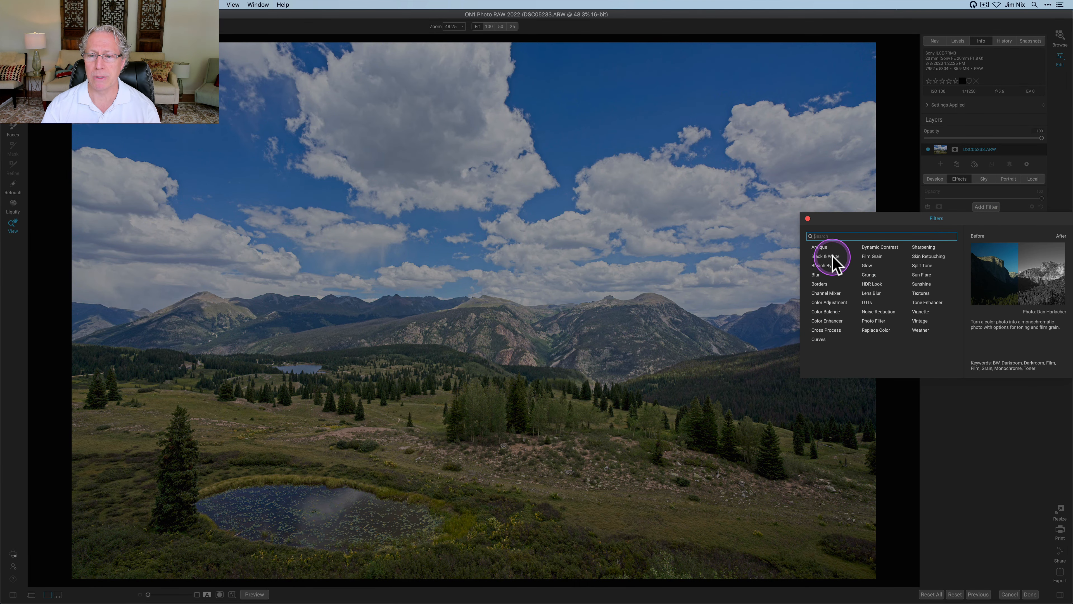
pyautogui.click(828, 256)
# Switch the Black & White conversion to Channel Mixer, raise its Filter value to the maximum and compare the filter on and off.
pyautogui.click(955, 297)
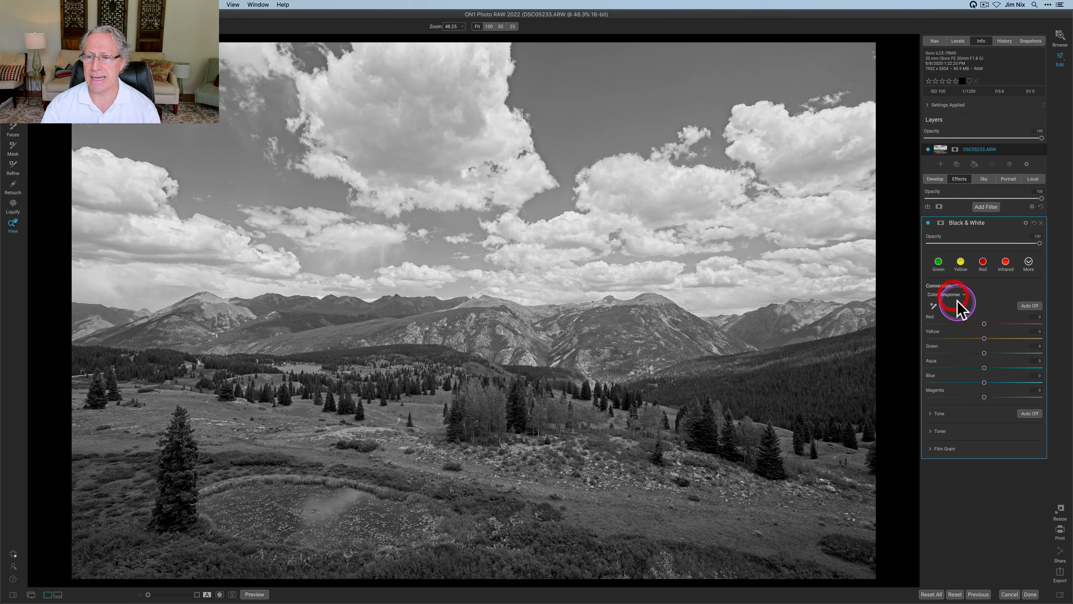
pyautogui.click(951, 309)
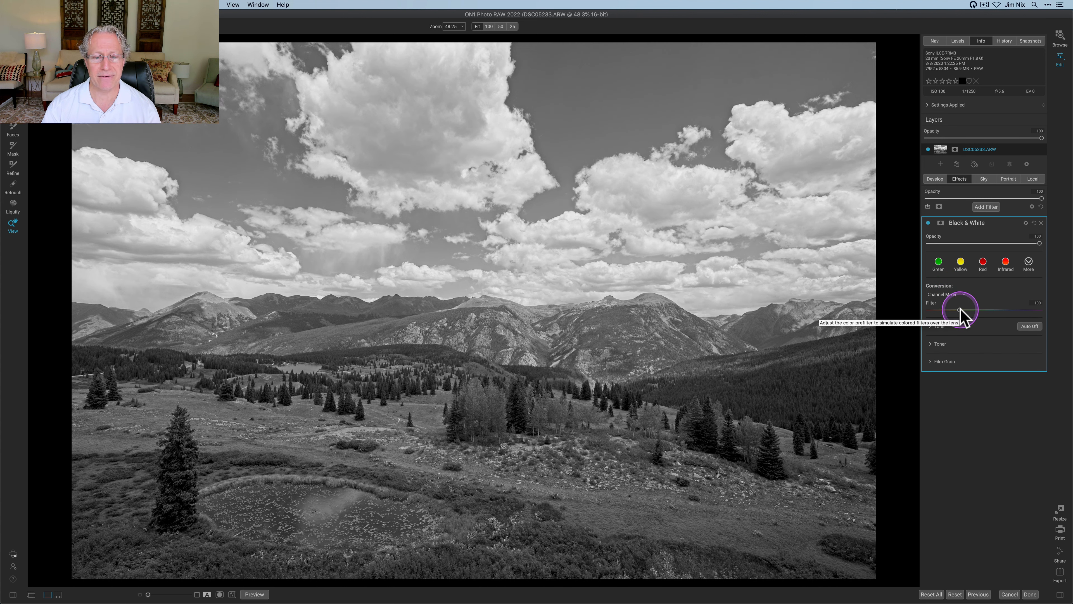
pyautogui.moveTo(960, 310); pyautogui.dragTo(1047, 309)
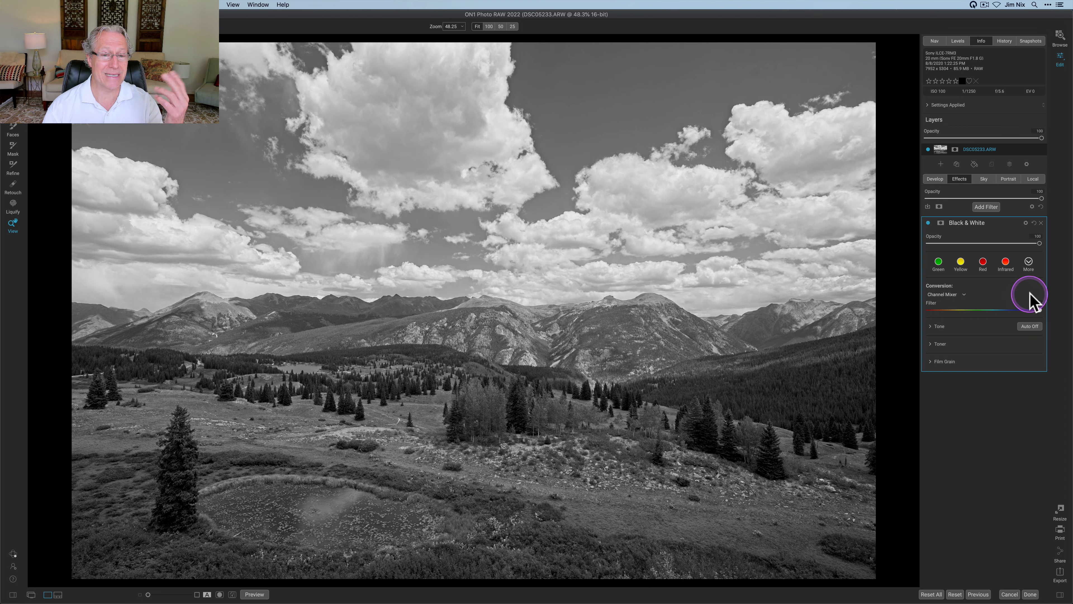
pyautogui.click(929, 223)
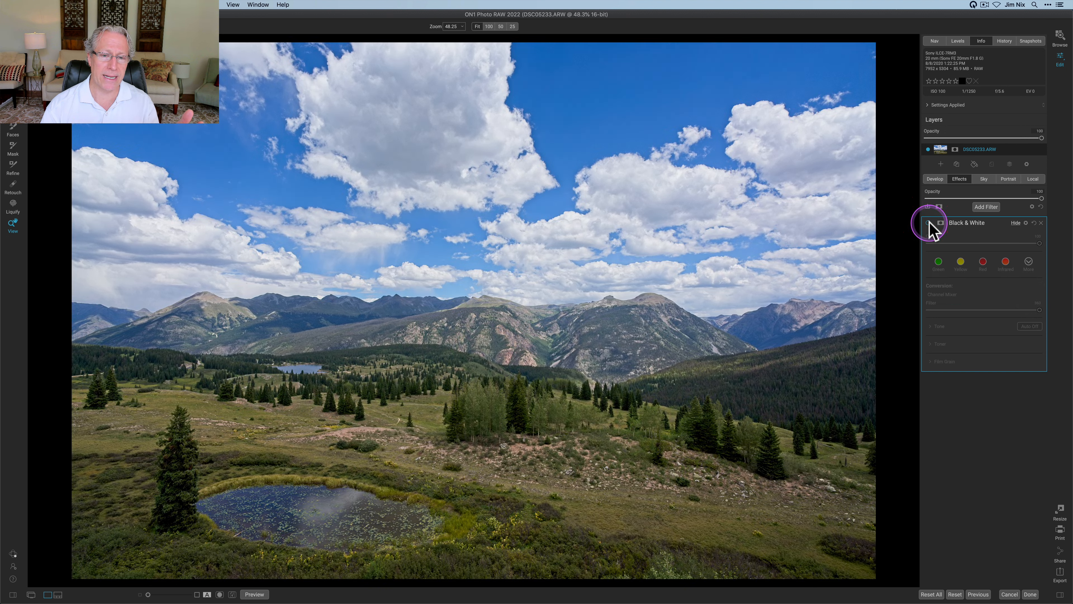
pyautogui.click(929, 223)
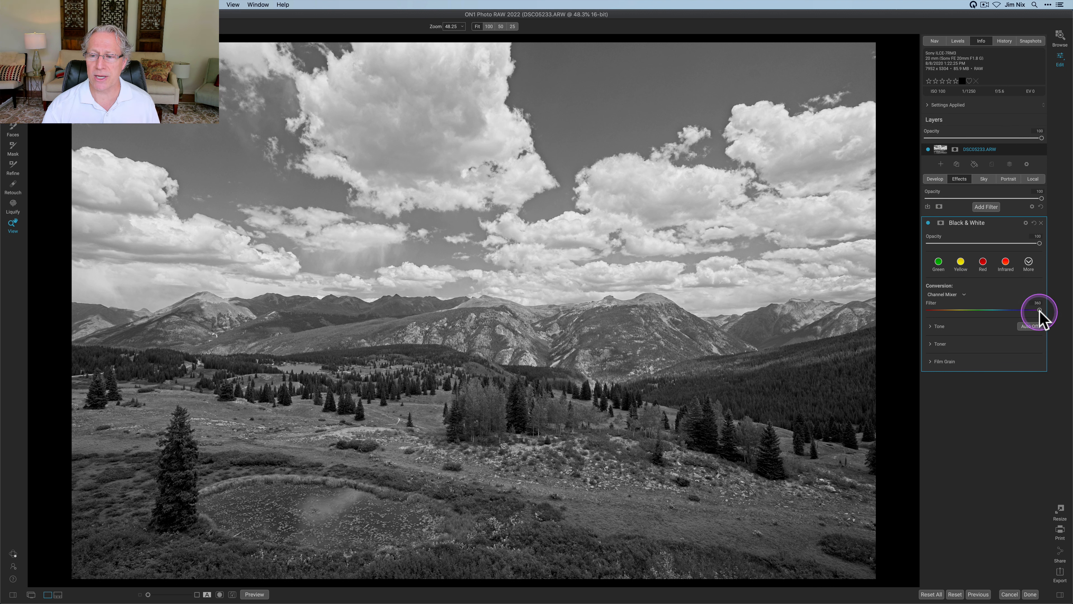
pyautogui.moveTo(1039, 310); pyautogui.dragTo(1021, 296)
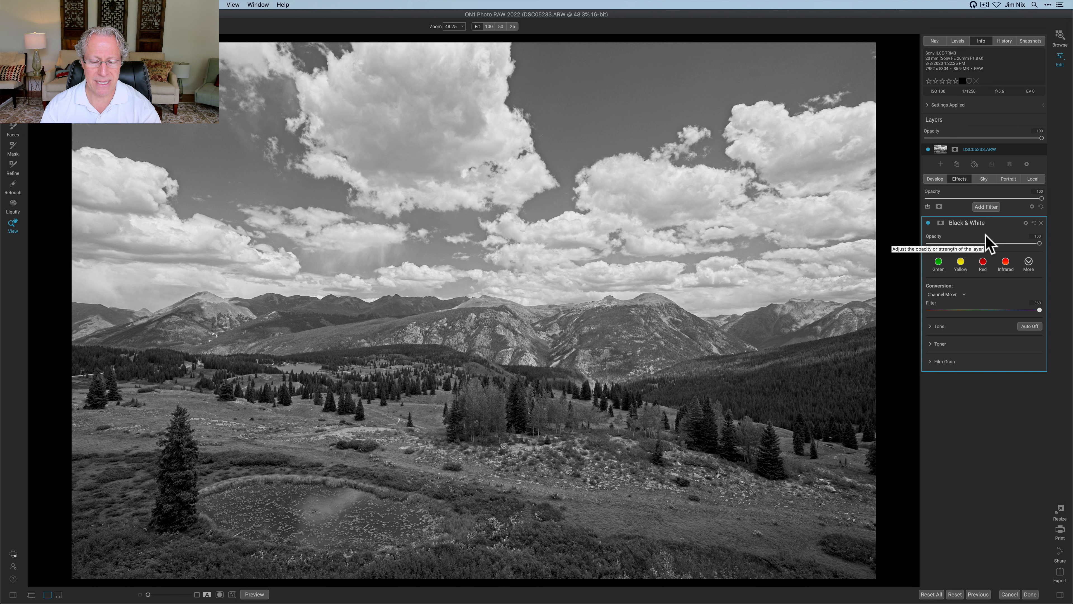
# Add a Tone Enhancer filter and invert its mask to black.
pyautogui.click(986, 207)
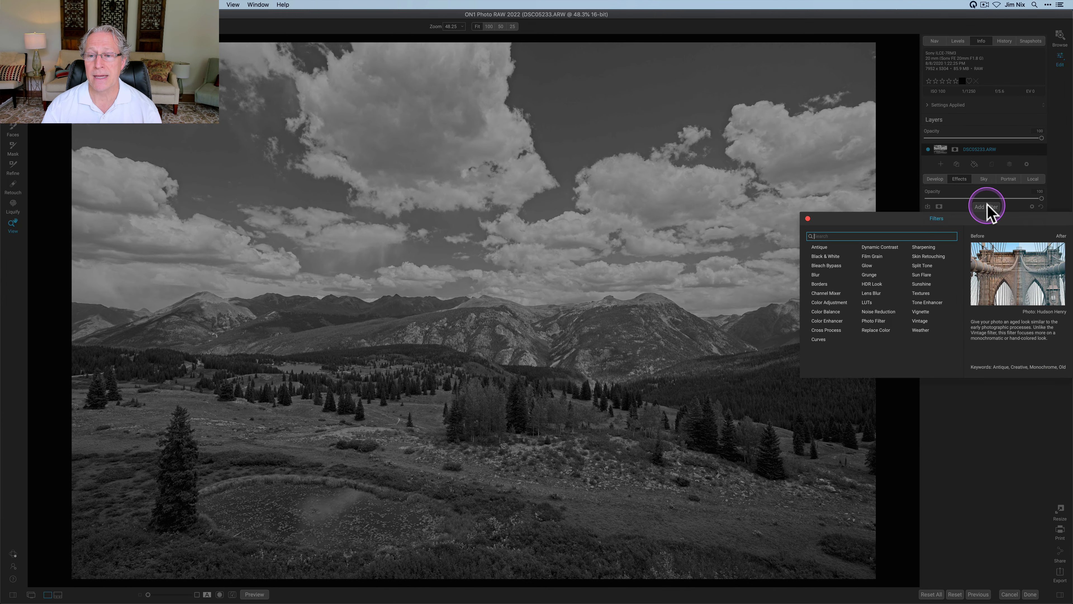
pyautogui.click(904, 303)
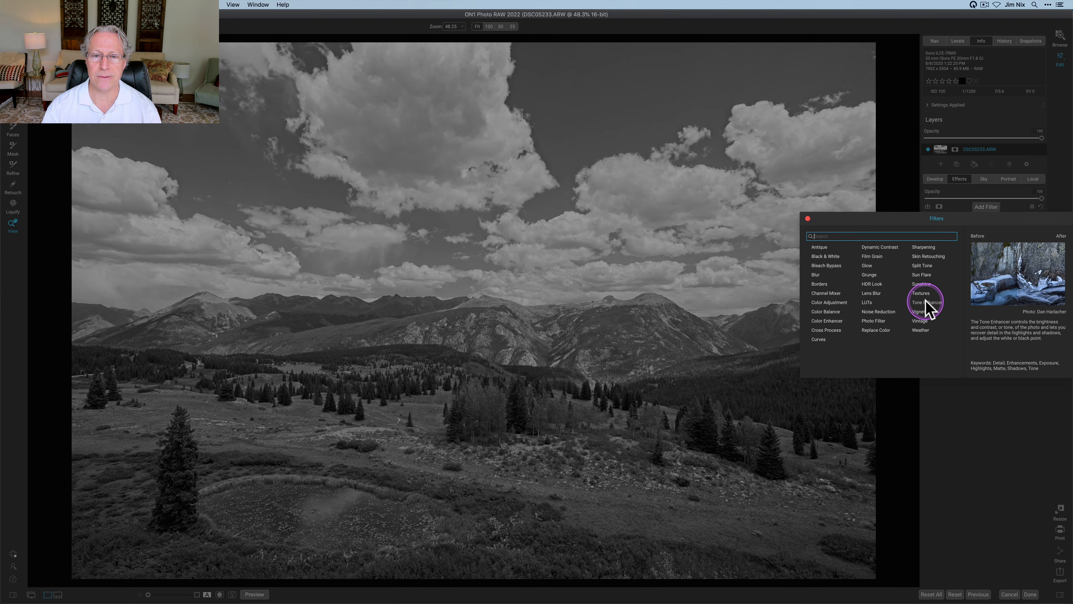
pyautogui.click(925, 302)
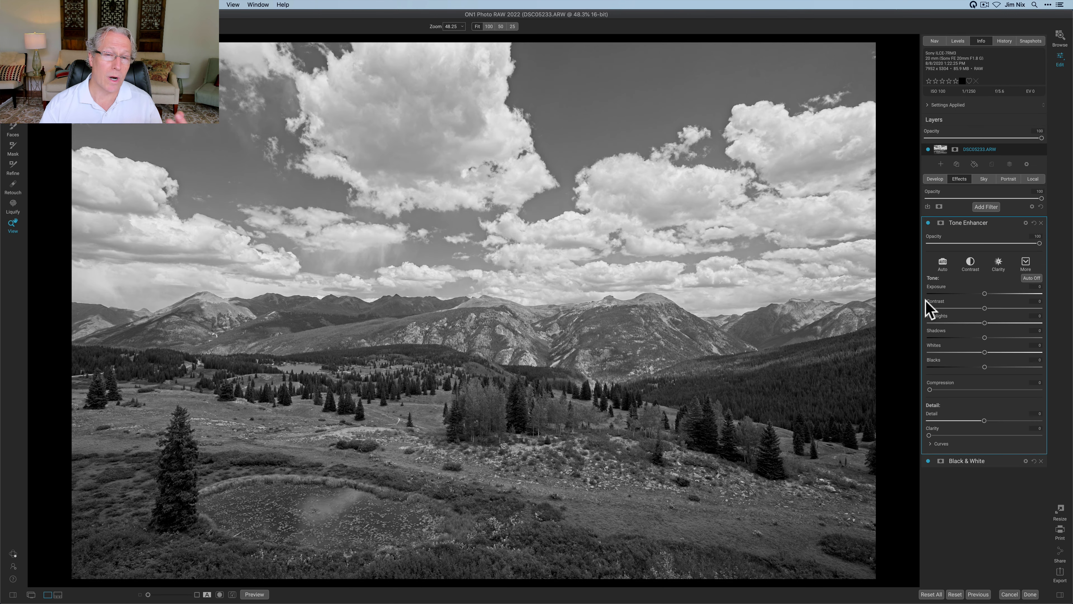
pyautogui.click(936, 226)
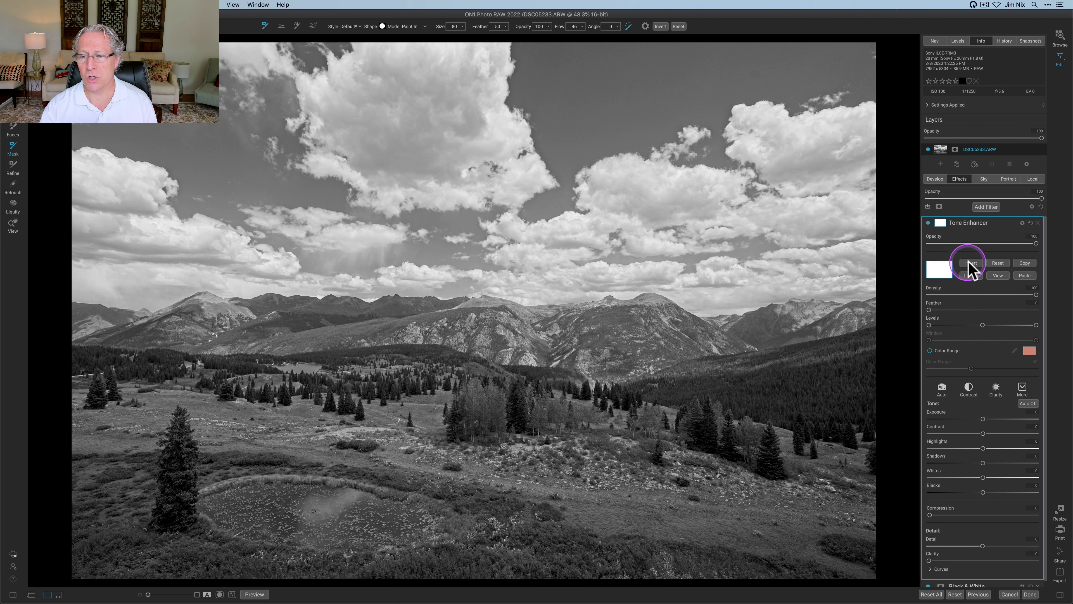
pyautogui.click(968, 262)
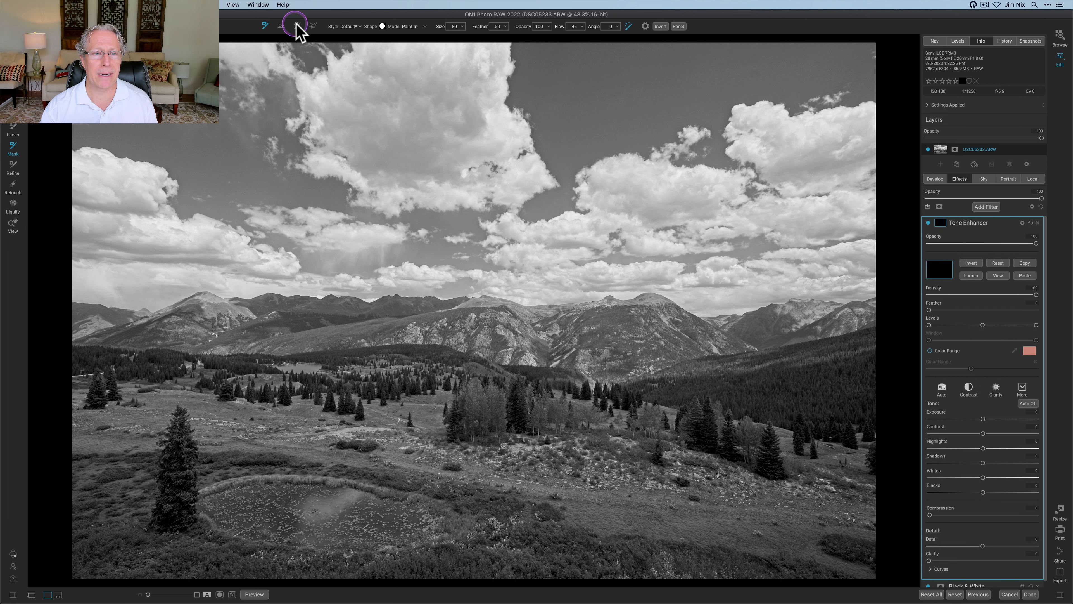
# Create an AI mask for the Tone Enhancer that keeps the mountains and foreground and drops the sky, and inspect it.
pyautogui.click(313, 25)
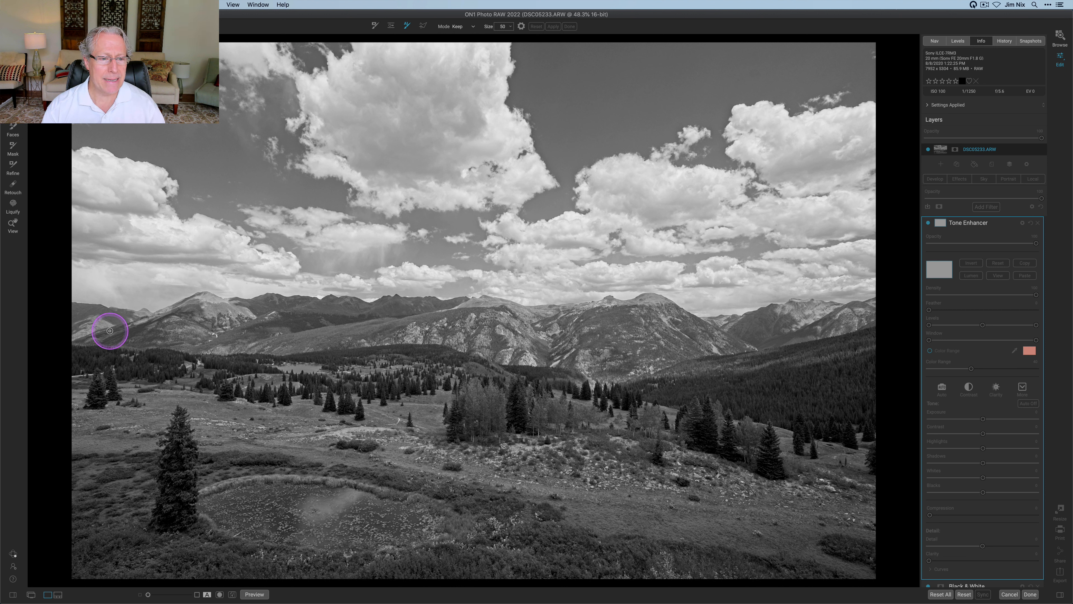
pyautogui.moveTo(77, 316)
pyautogui.mouseDown()
pyautogui.moveTo(129, 323)
pyautogui.moveTo(245, 306)
pyautogui.moveTo(298, 315)
pyautogui.mouseUp()
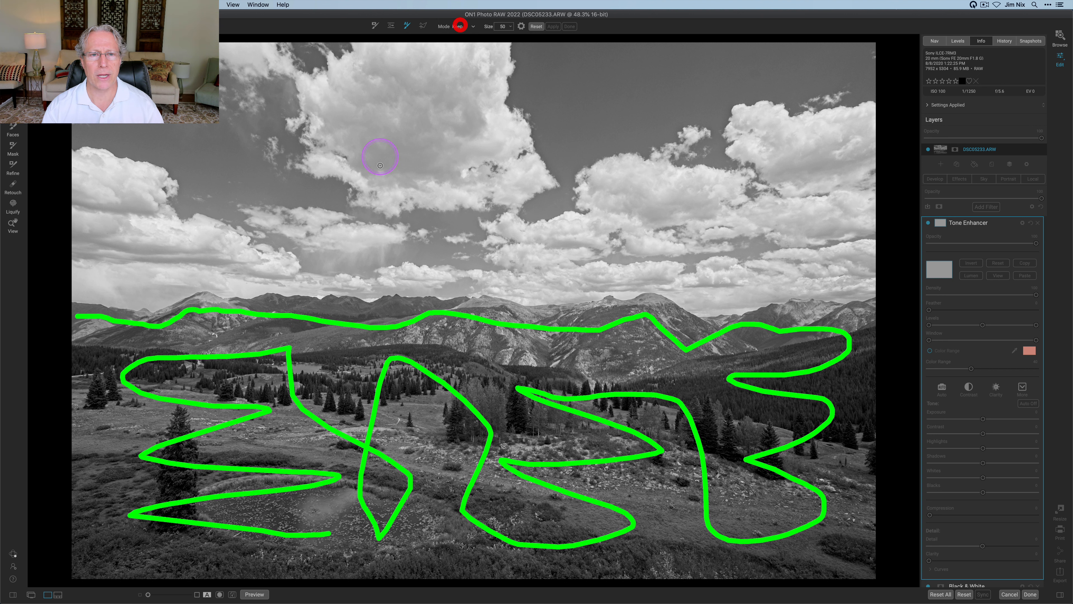
pyautogui.click(455, 27)
pyautogui.click(457, 36)
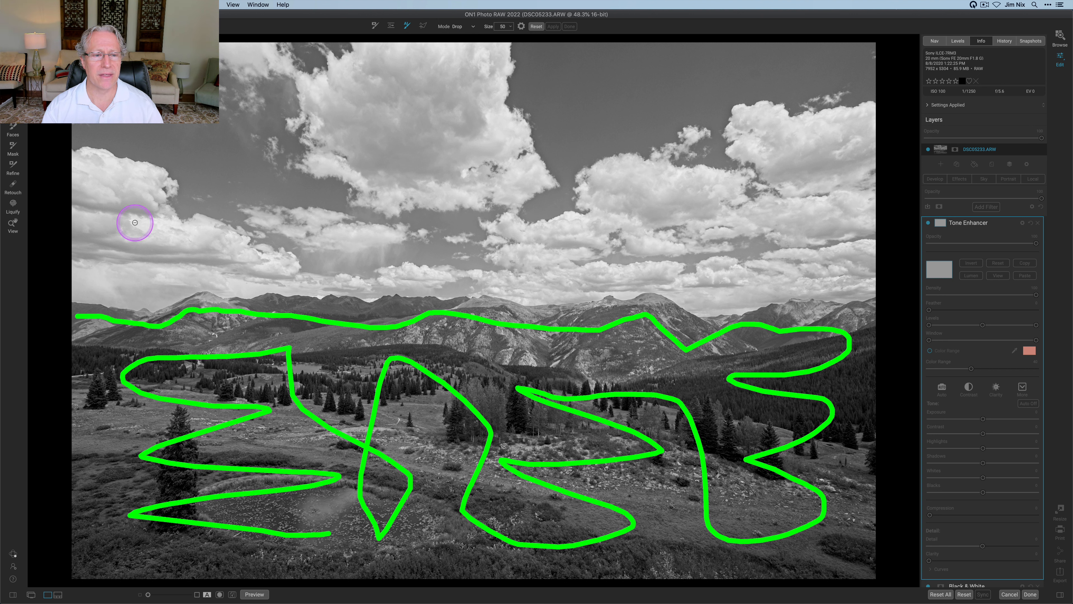
pyautogui.moveTo(86, 281)
pyautogui.mouseDown()
pyautogui.moveTo(152, 285)
pyautogui.moveTo(199, 265)
pyautogui.moveTo(491, 270)
pyautogui.moveTo(546, 284)
pyautogui.moveTo(665, 265)
pyautogui.moveTo(709, 285)
pyautogui.moveTo(830, 252)
pyautogui.moveTo(855, 117)
pyautogui.moveTo(769, 160)
pyautogui.moveTo(728, 220)
pyautogui.moveTo(656, 107)
pyautogui.moveTo(639, 105)
pyautogui.moveTo(586, 202)
pyautogui.moveTo(473, 115)
pyautogui.moveTo(412, 201)
pyautogui.moveTo(384, 139)
pyautogui.moveTo(255, 203)
pyautogui.moveTo(180, 125)
pyautogui.mouseUp()
pyautogui.moveTo(129, 223); pyautogui.dragTo(130, 225)
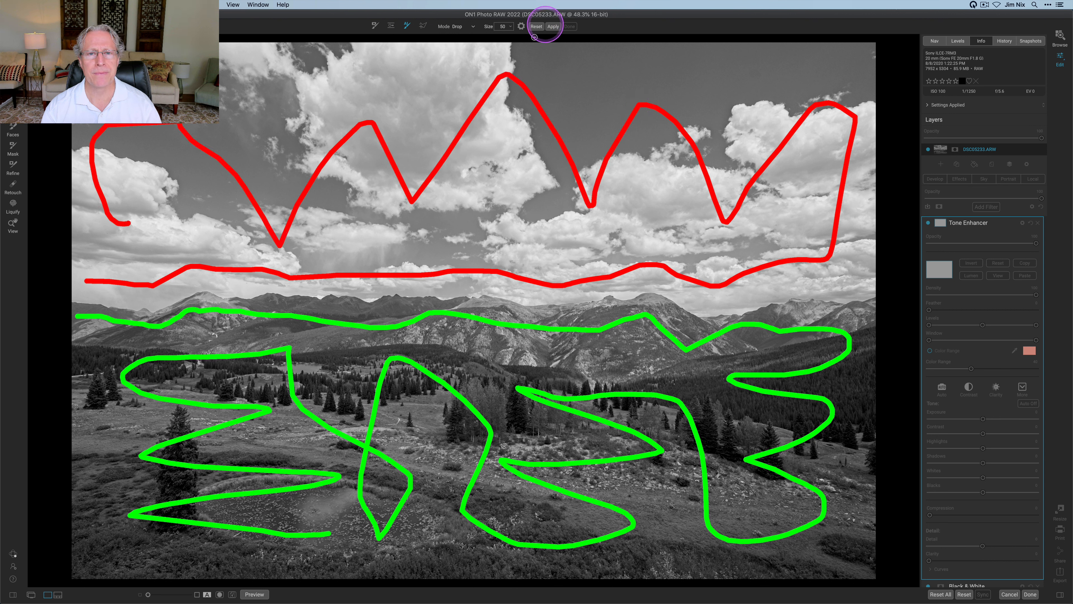
pyautogui.click(555, 27)
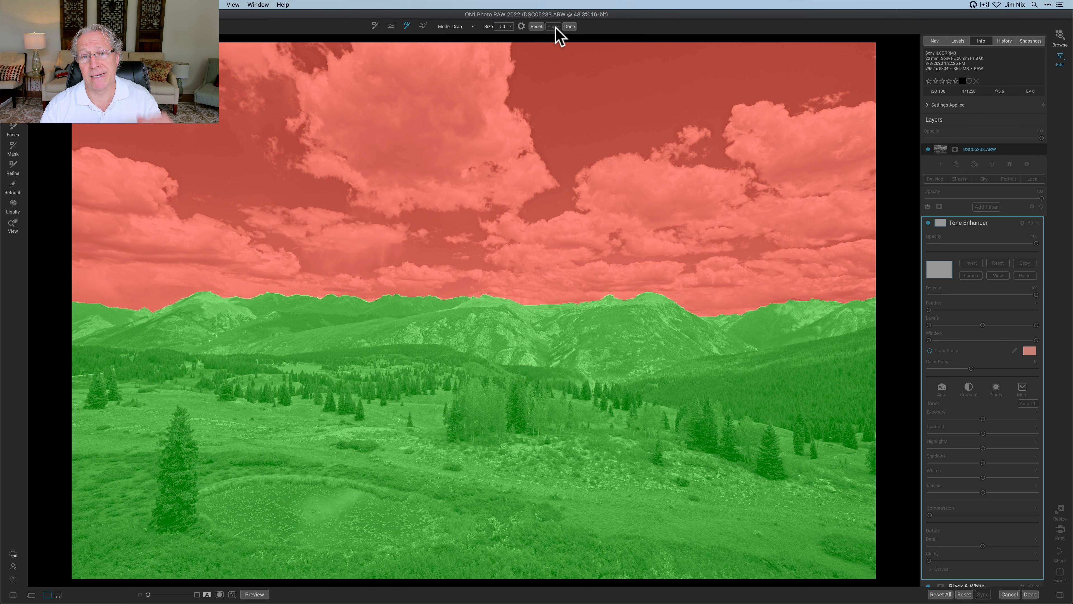
pyautogui.click(569, 28)
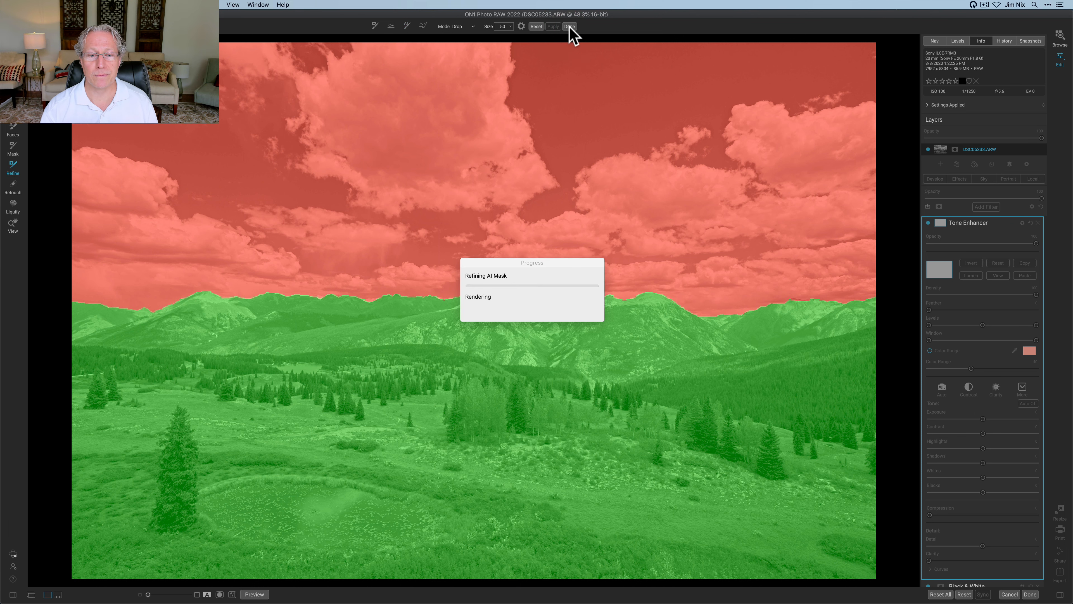
pyautogui.click(990, 275)
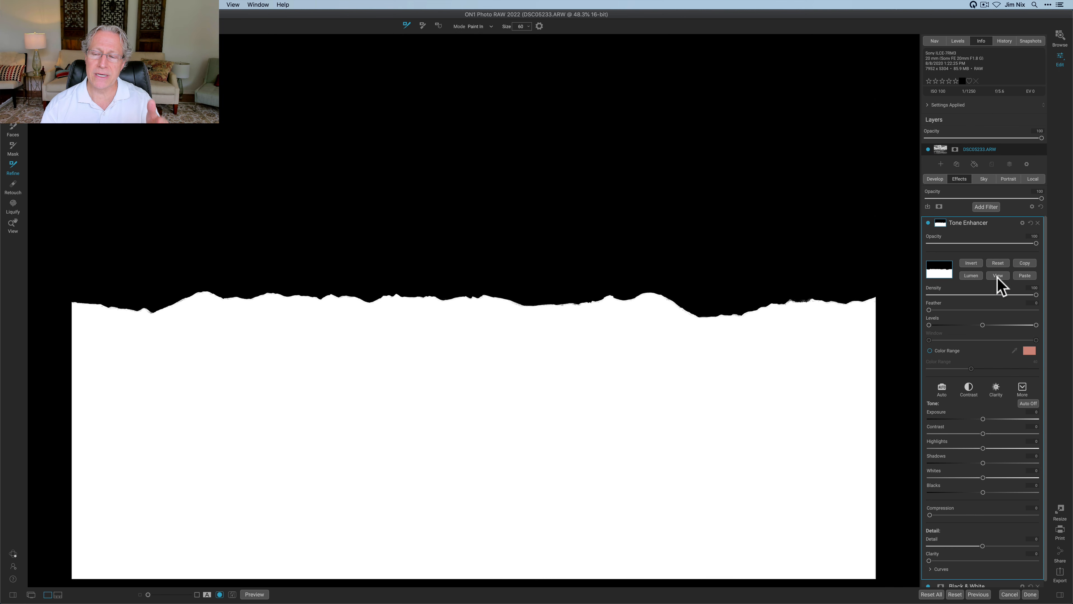
pyautogui.click(997, 276)
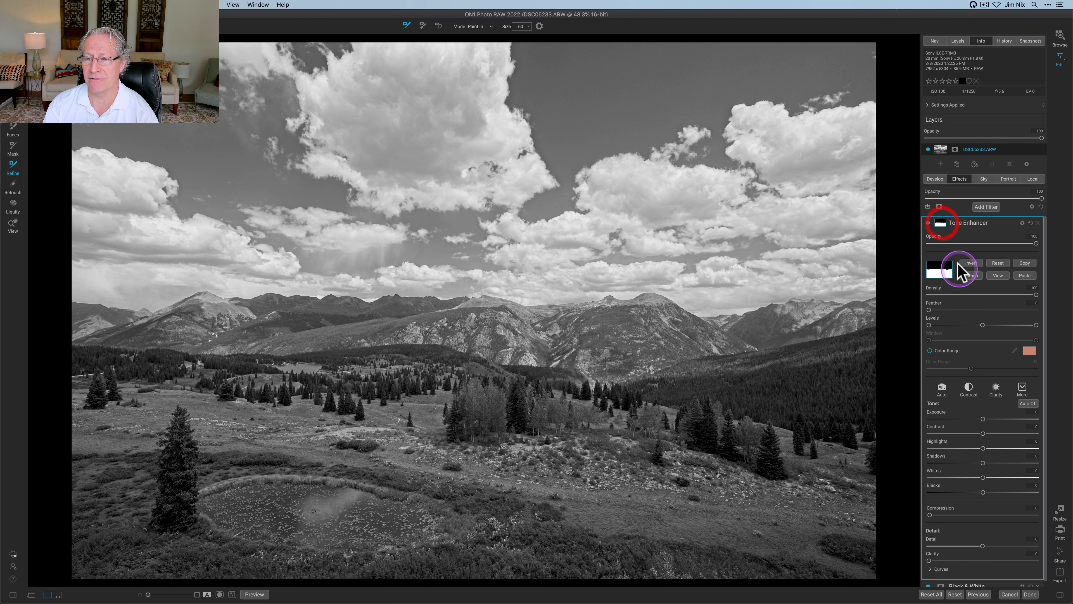
# In the foreground's Tone Enhancer, raise Exposure slightly, set Contrast to 100, and reduce Shadows, Whites and Blacks slightly.
pyautogui.click(941, 224)
pyautogui.click(985, 294)
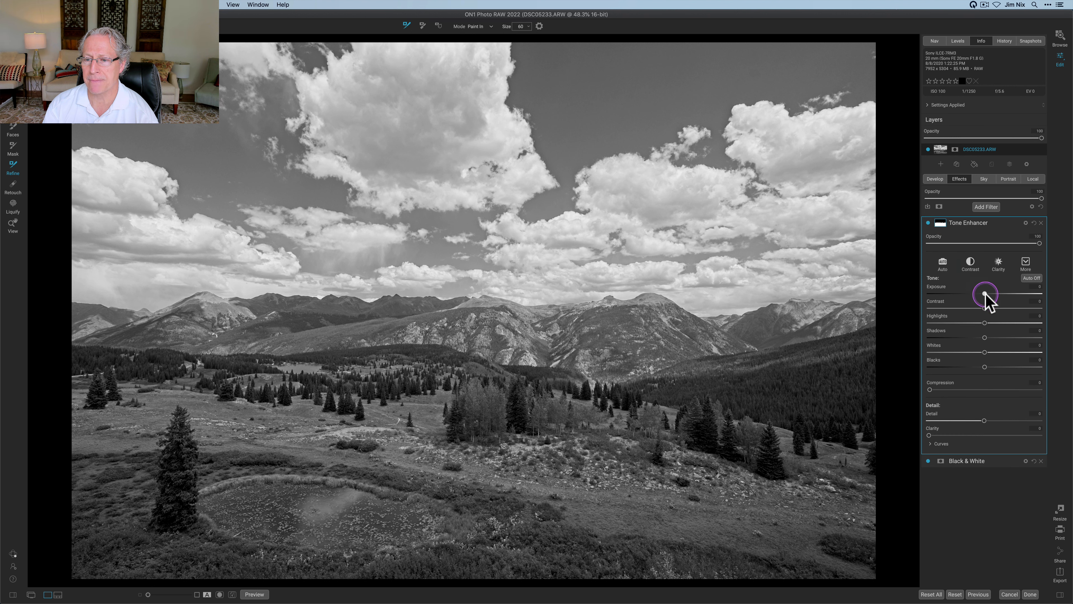
pyautogui.moveTo(986, 294); pyautogui.dragTo(1050, 307)
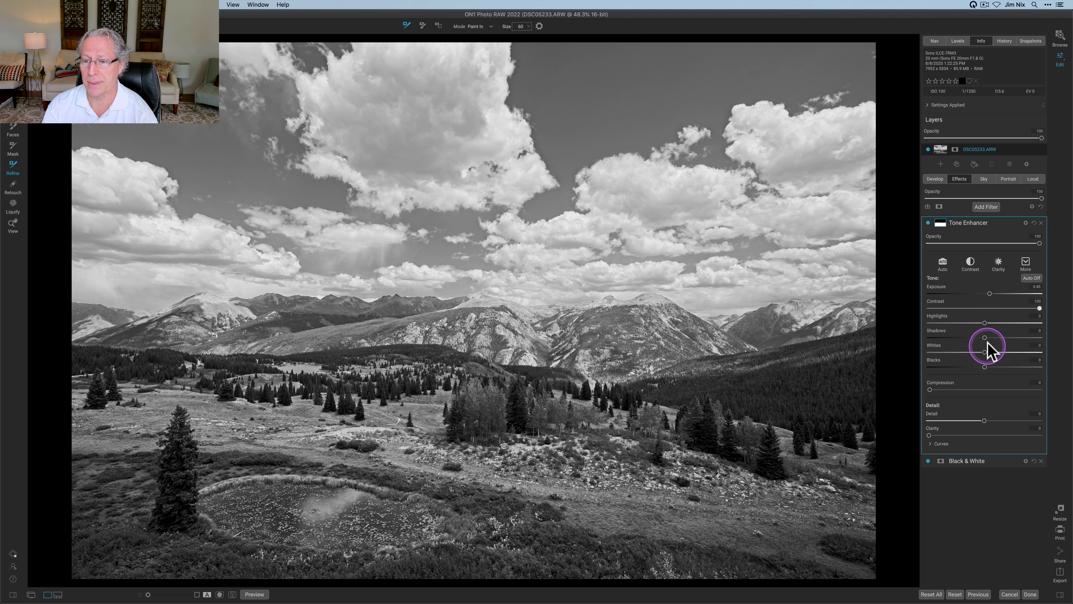
pyautogui.moveTo(985, 337); pyautogui.dragTo(977, 338)
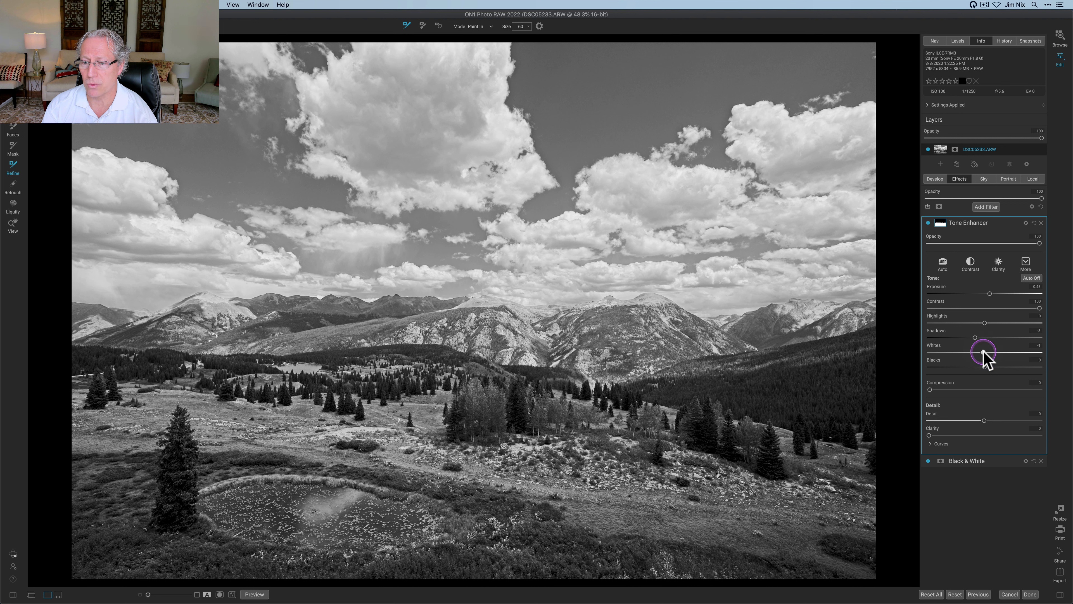
pyautogui.moveTo(984, 352)
pyautogui.mouseDown()
pyautogui.moveTo(966, 352)
pyautogui.moveTo(977, 368)
pyautogui.mouseUp()
# Set the foreground Tone Enhancer's Detail to 11 and Clarity to 20, and compare the filter on and off.
pyautogui.moveTo(984, 421); pyautogui.dragTo(997, 421)
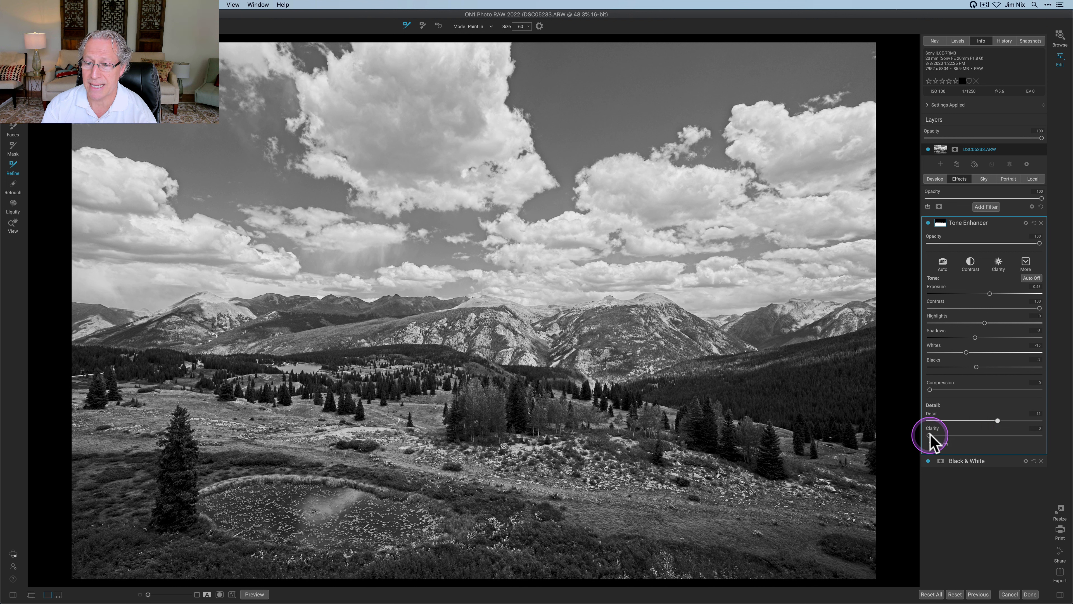
pyautogui.moveTo(954, 435); pyautogui.dragTo(952, 435)
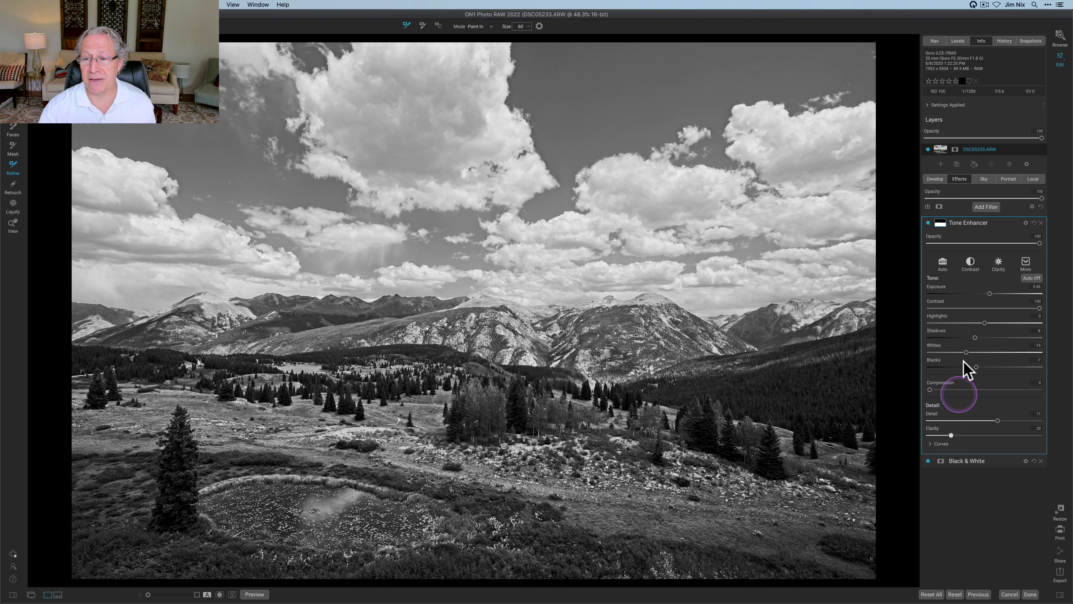
pyautogui.click(928, 223)
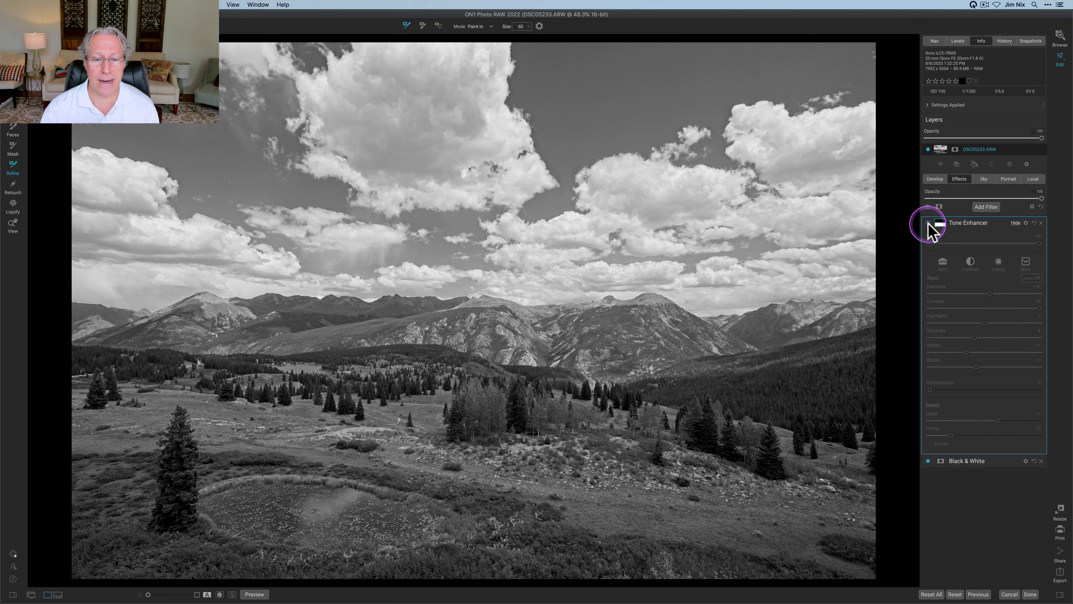
pyautogui.click(928, 223)
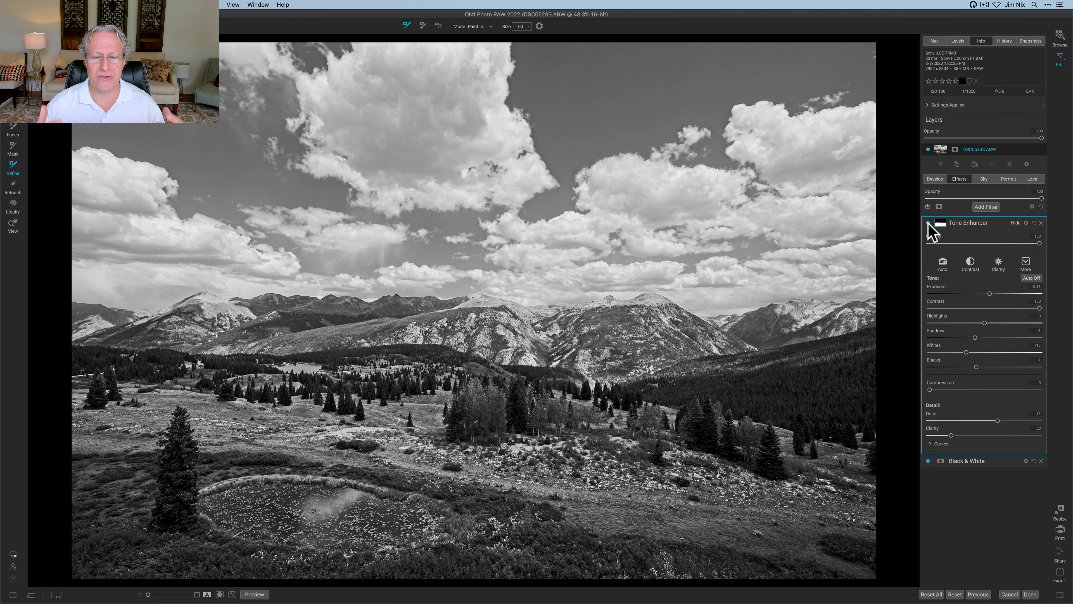
# Copy the foreground mask to a second Tone Enhancer filter and invert it to cover the sky.
pyautogui.click(939, 224)
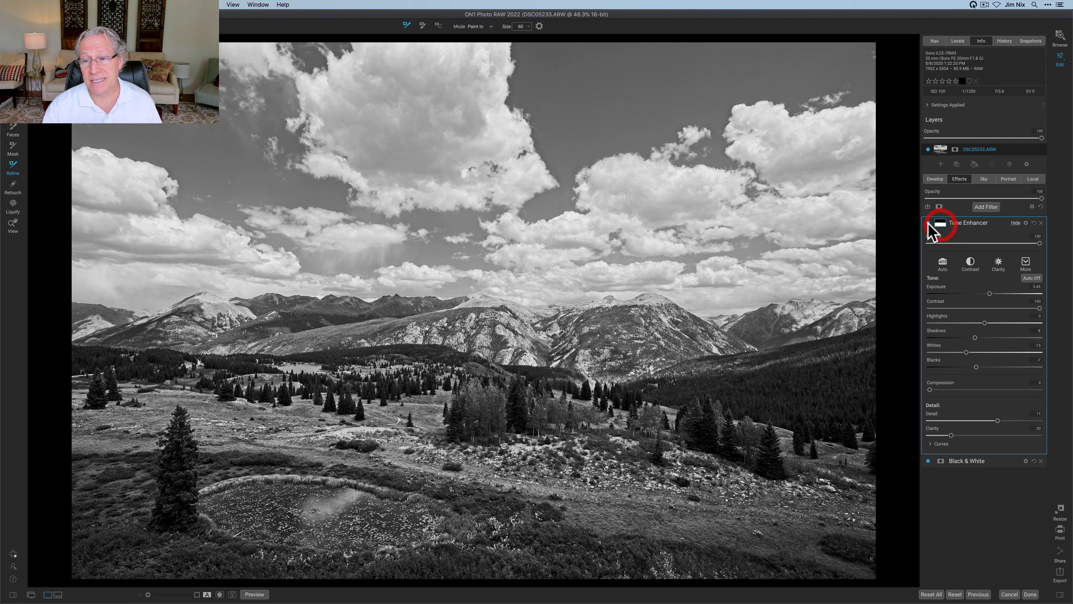
pyautogui.click(1024, 263)
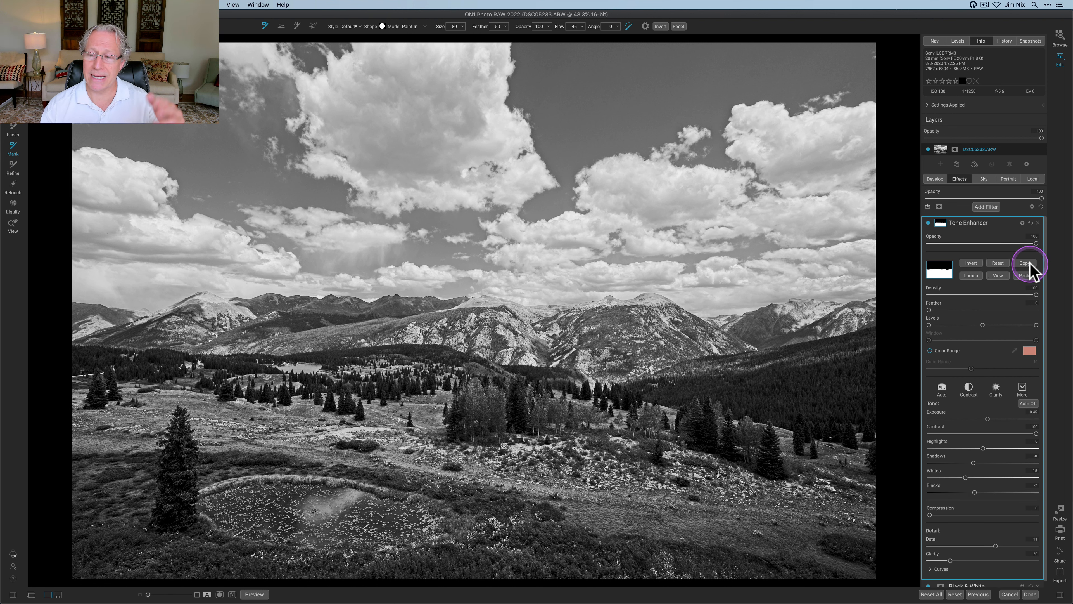
pyautogui.click(990, 207)
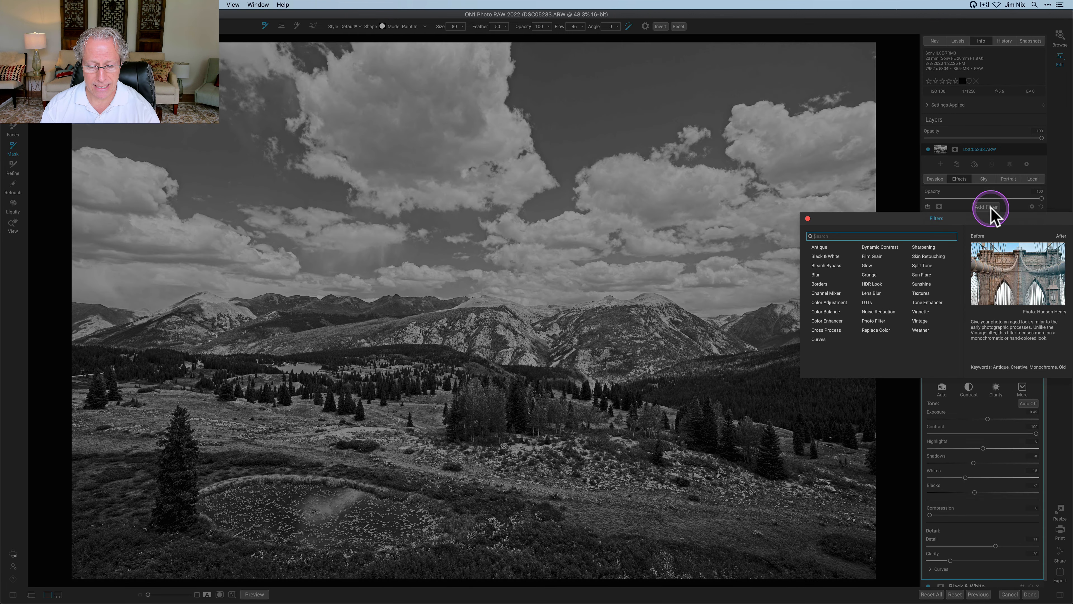
pyautogui.click(927, 303)
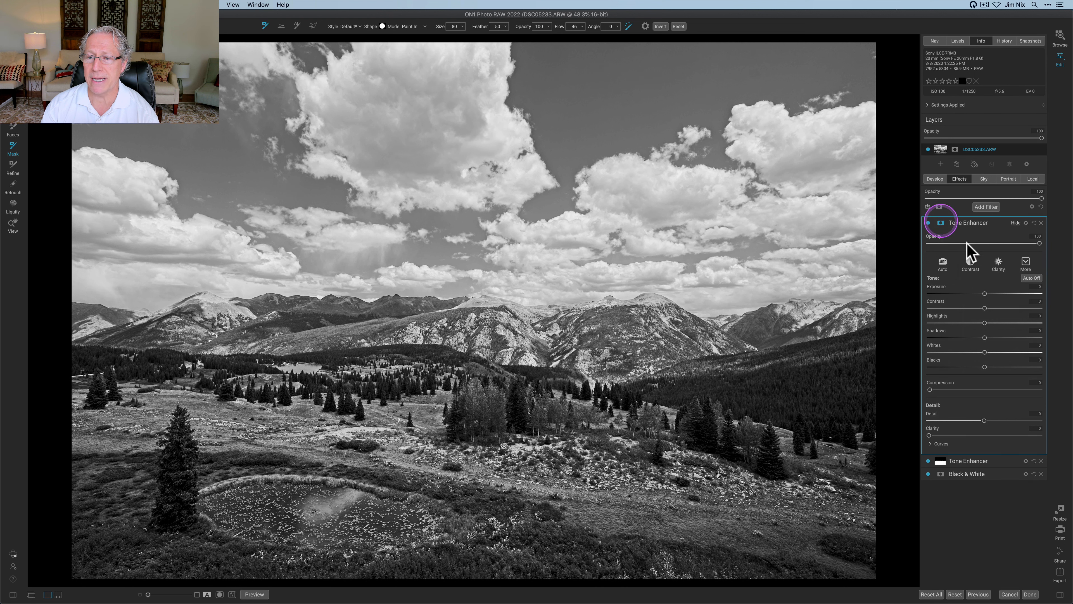
pyautogui.click(1017, 274)
pyautogui.click(972, 274)
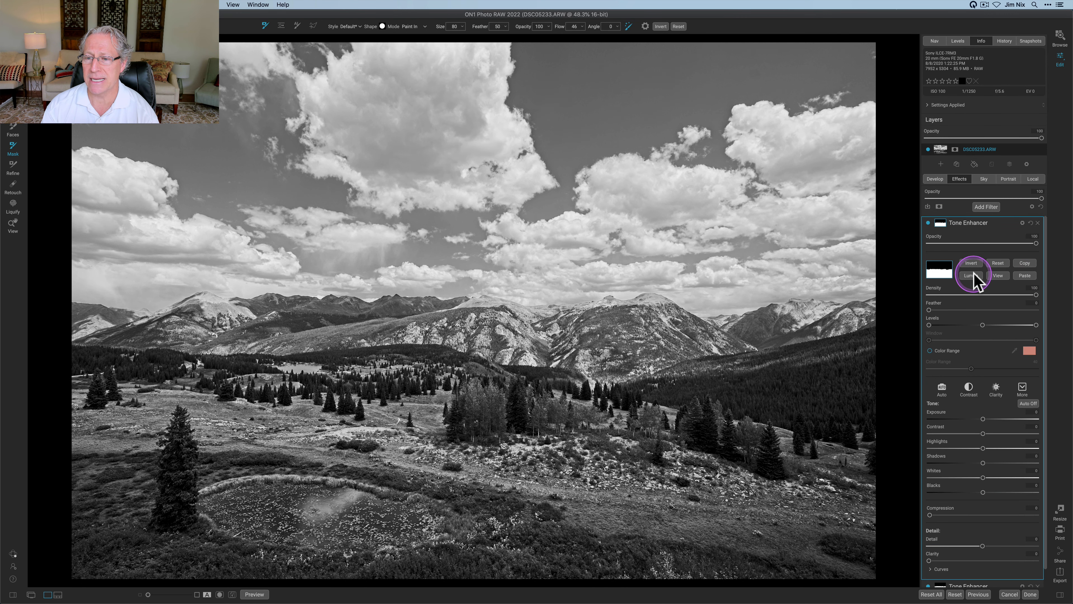
pyautogui.click(971, 264)
pyautogui.click(998, 275)
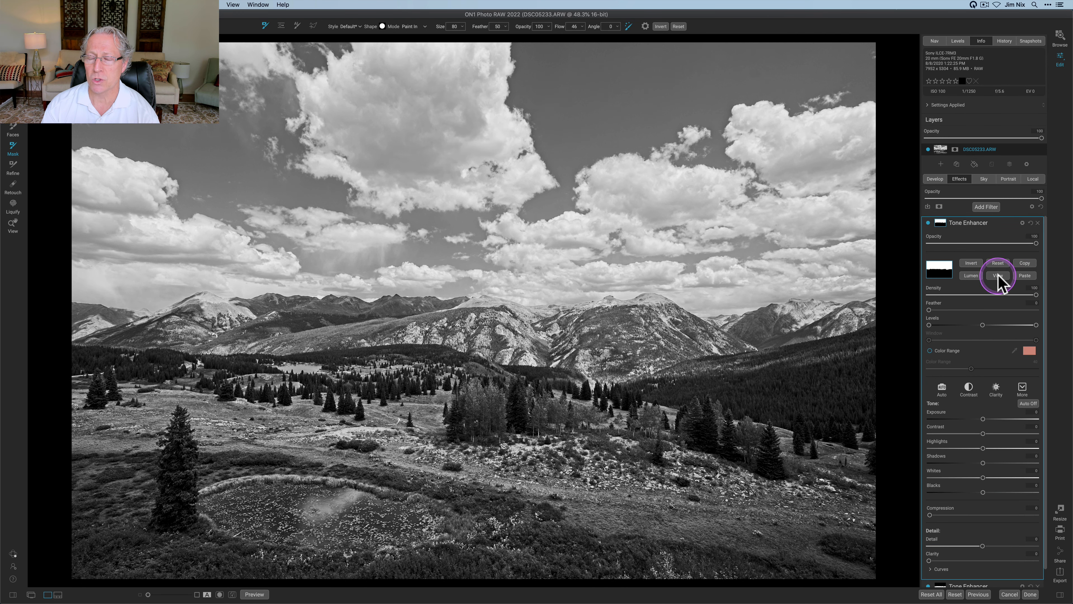
# In the sky's Tone Enhancer, lower Exposure slightly, set Contrast to 100 and Shadows to -100, raise Whites slightly, reduce Blacks, and compare the filter on and off.
pyautogui.click(997, 275)
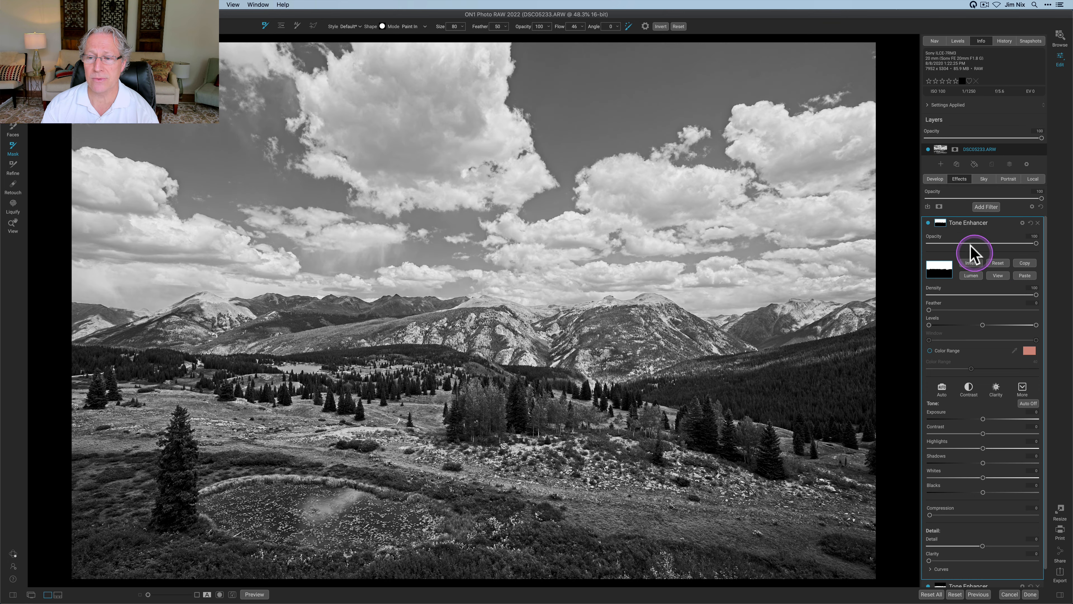
pyautogui.click(941, 222)
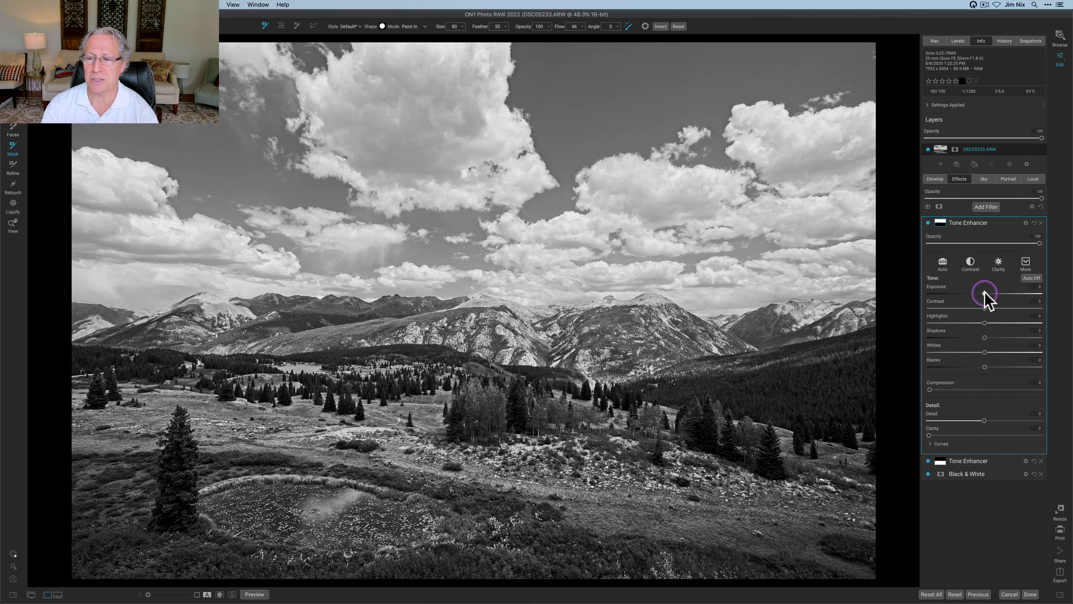
pyautogui.moveTo(985, 293); pyautogui.dragTo(1049, 313)
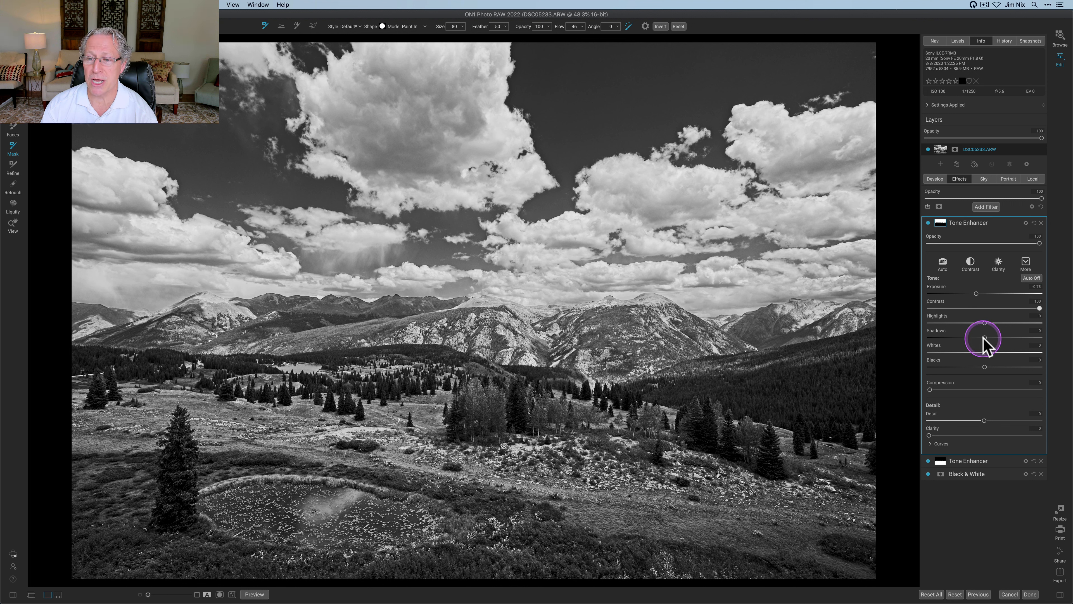
pyautogui.moveTo(986, 337); pyautogui.dragTo(887, 343)
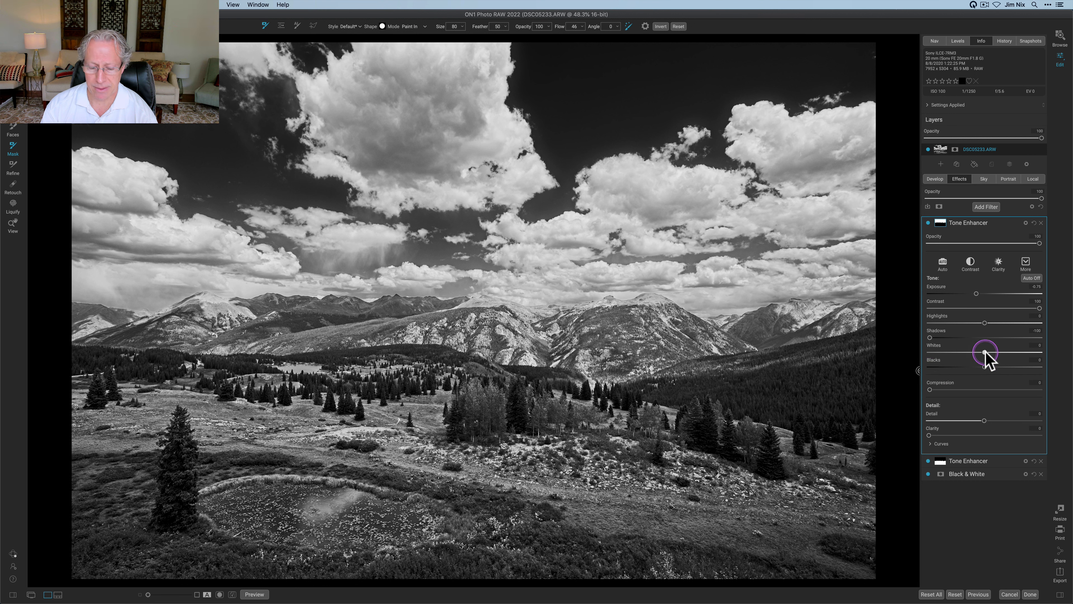
pyautogui.moveTo(986, 351); pyautogui.dragTo(992, 351)
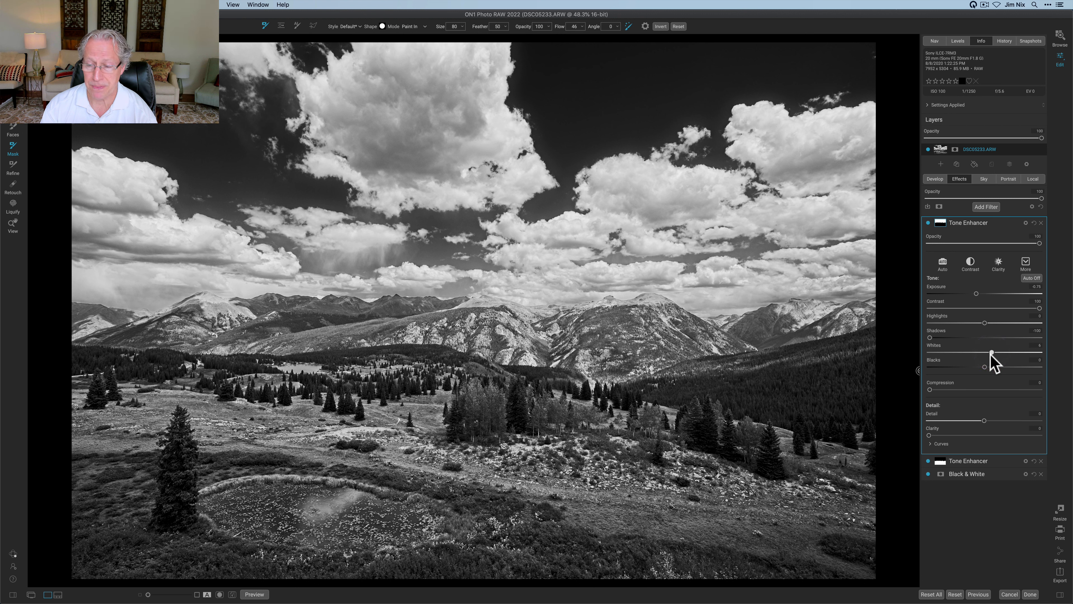
pyautogui.moveTo(987, 364); pyautogui.dragTo(955, 367)
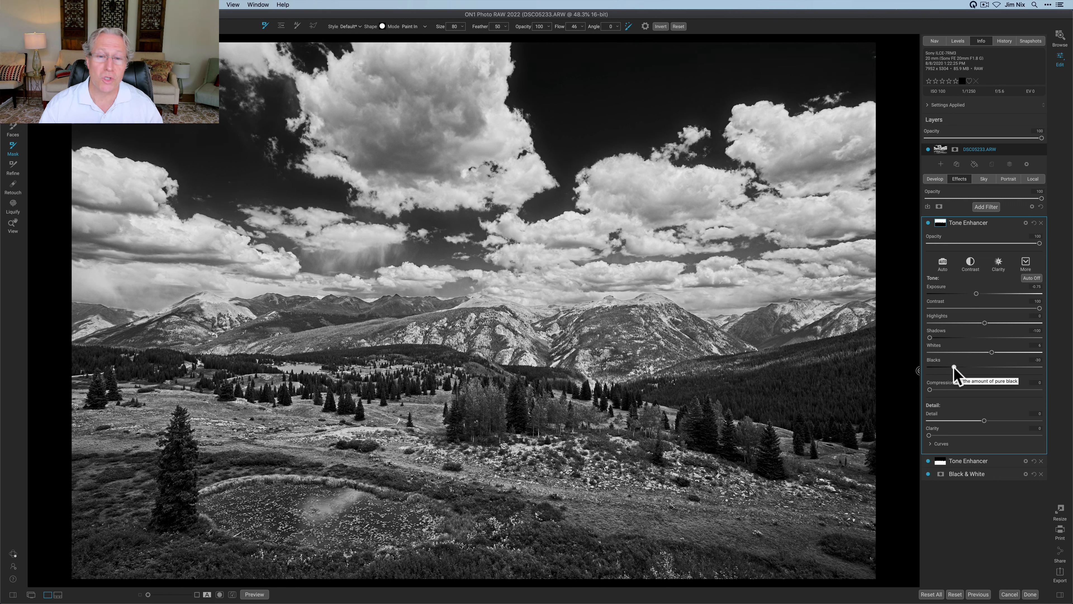
pyautogui.click(928, 224)
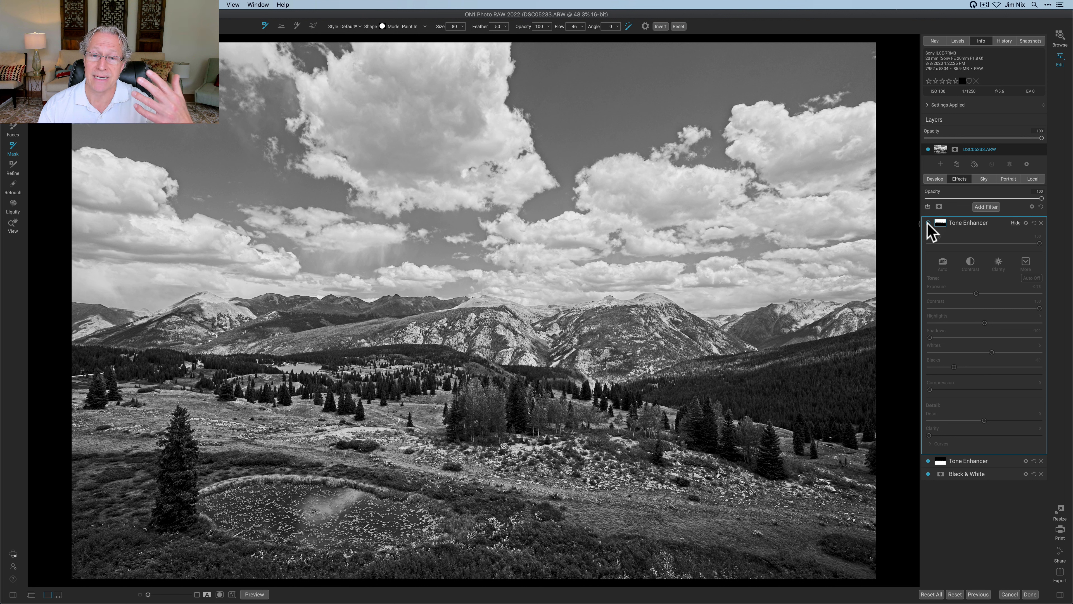
pyautogui.click(929, 224)
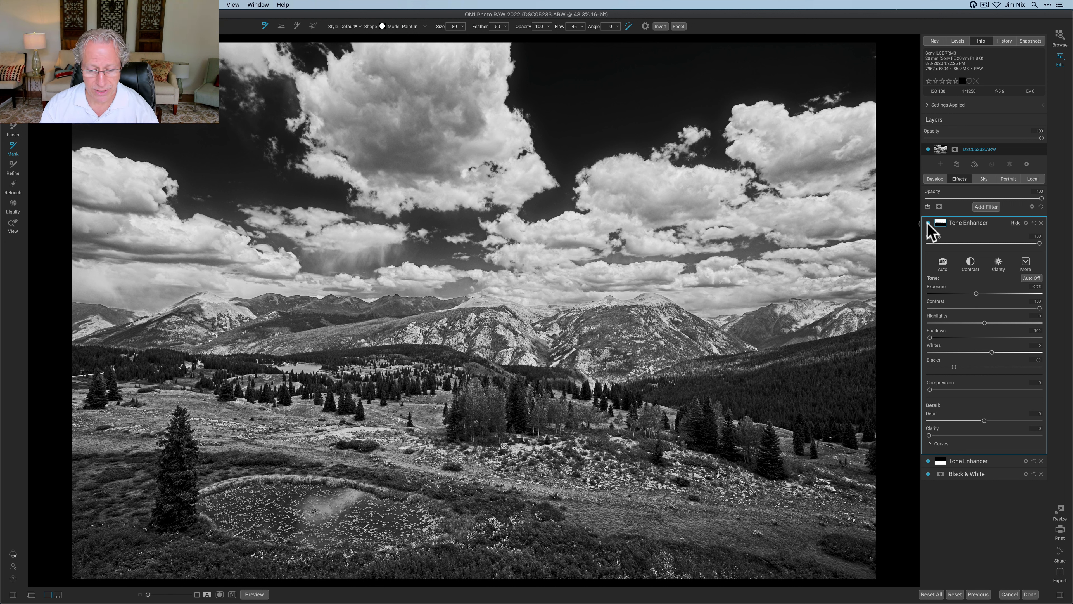
# Copy the sky mask from the Tone Enhancer to a new Dynamic Contrast filter.
pyautogui.click(941, 223)
pyautogui.click(1025, 264)
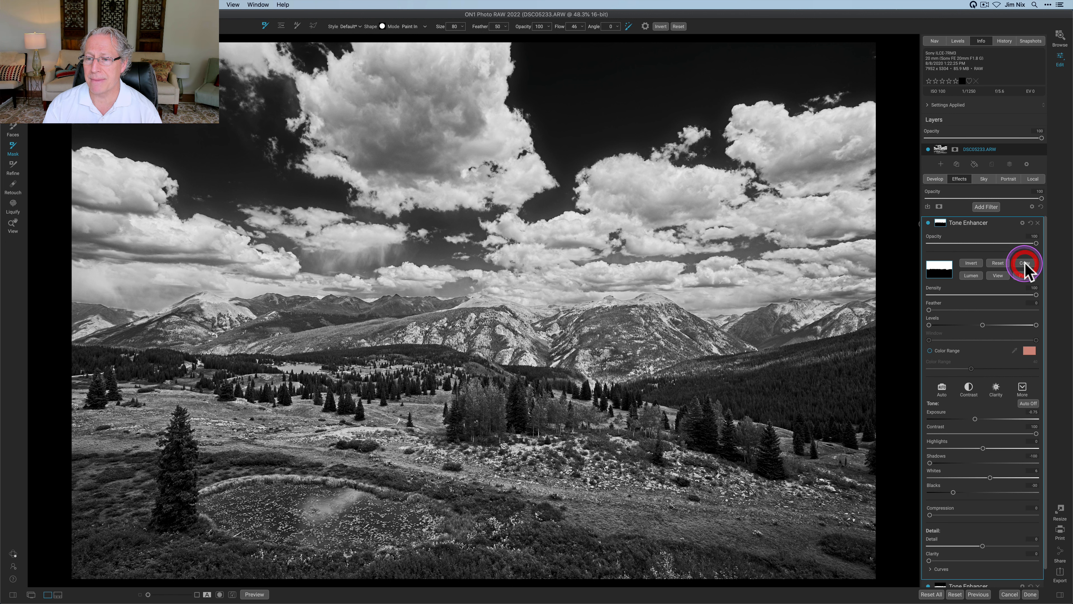
pyautogui.click(987, 207)
pyautogui.click(882, 247)
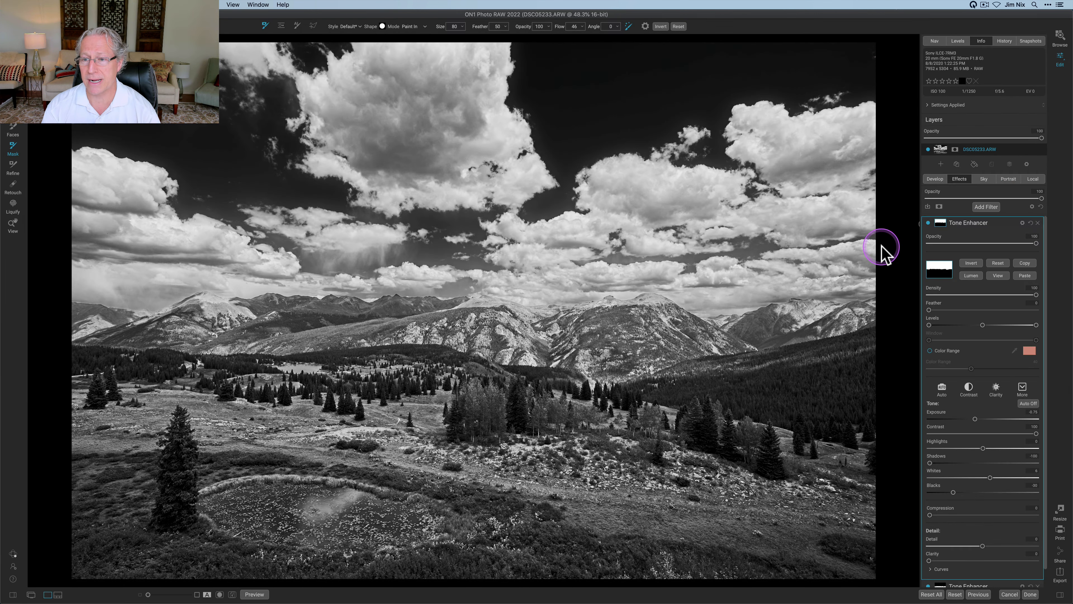
pyautogui.click(972, 239)
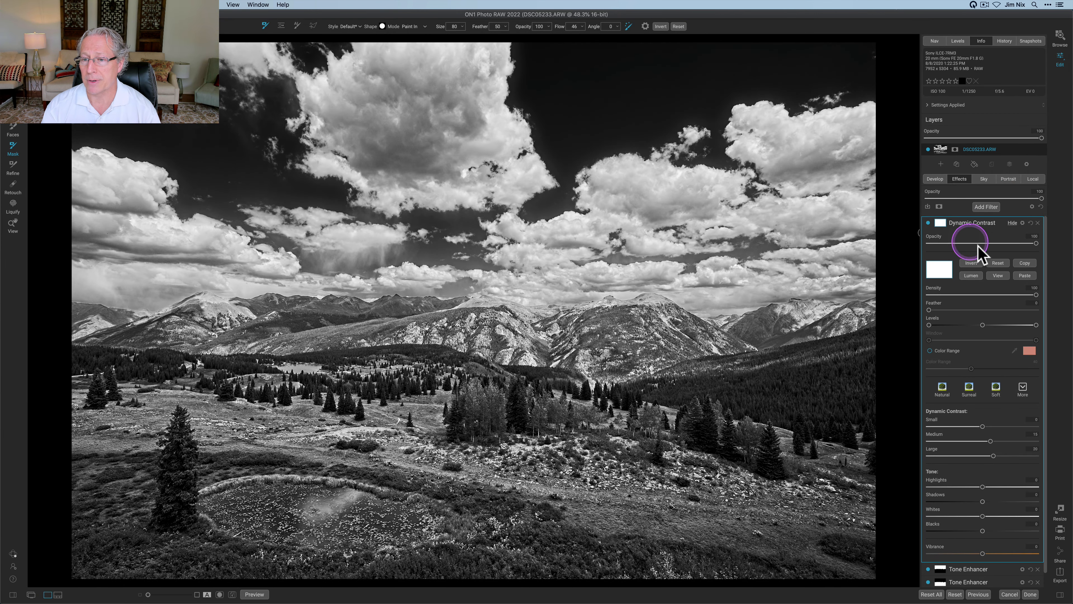
pyautogui.click(1025, 275)
pyautogui.click(939, 223)
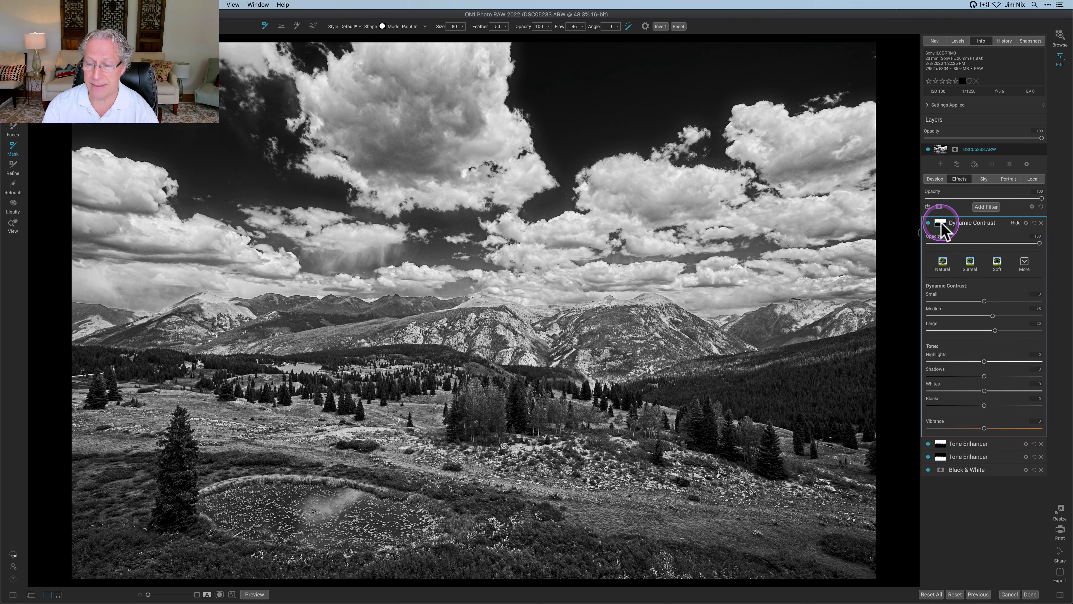
# Reduce the sky's Small, Medium and Large Dynamic Contrast to about -50 each, and compare the filter on and off.
pyautogui.click(961, 300)
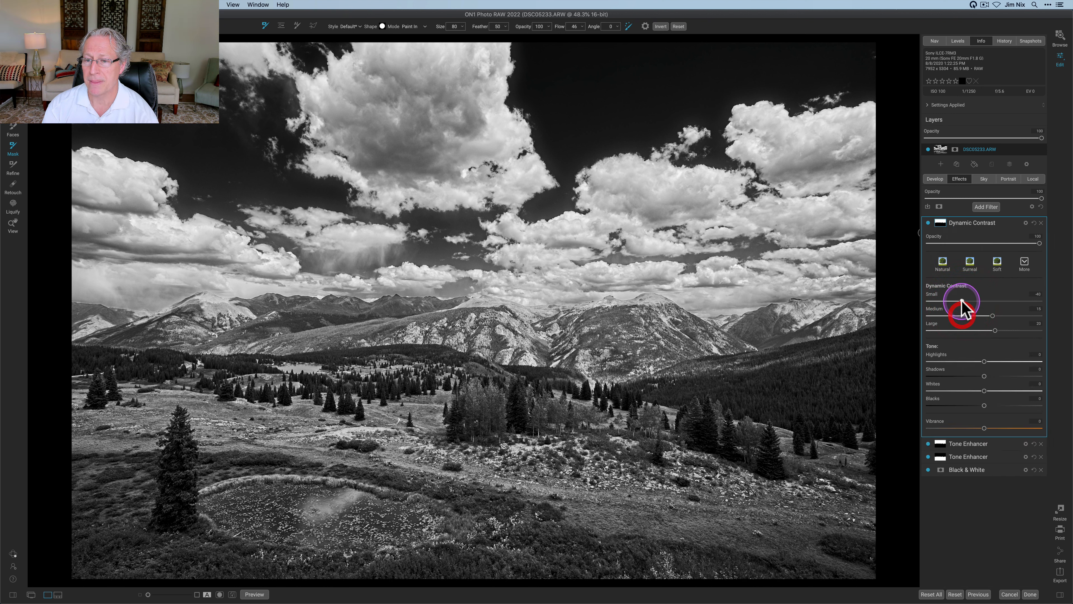
pyautogui.click(963, 316)
pyautogui.click(963, 330)
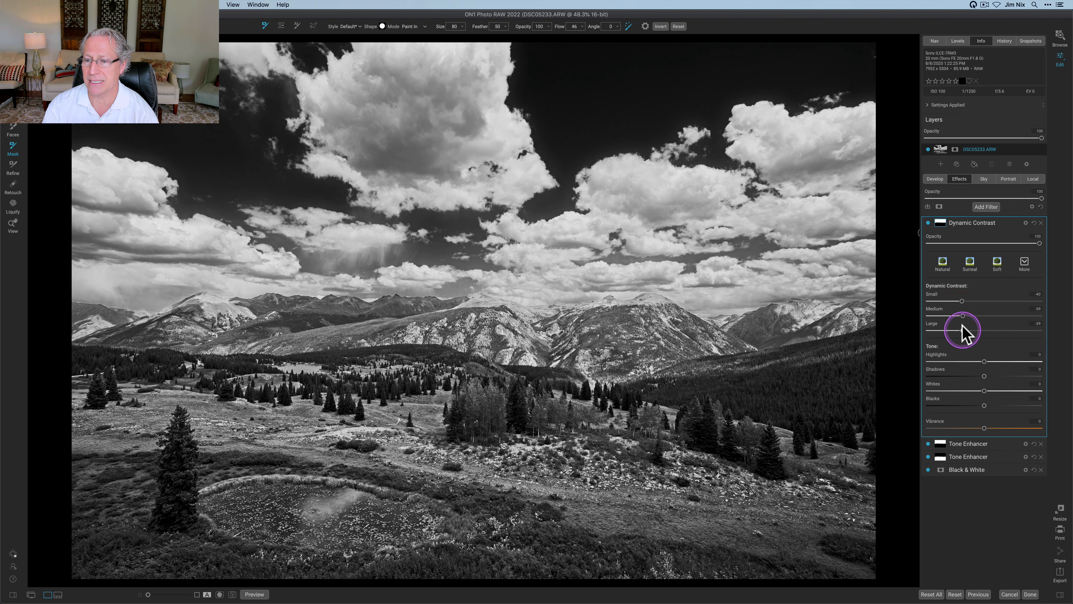
pyautogui.click(962, 301)
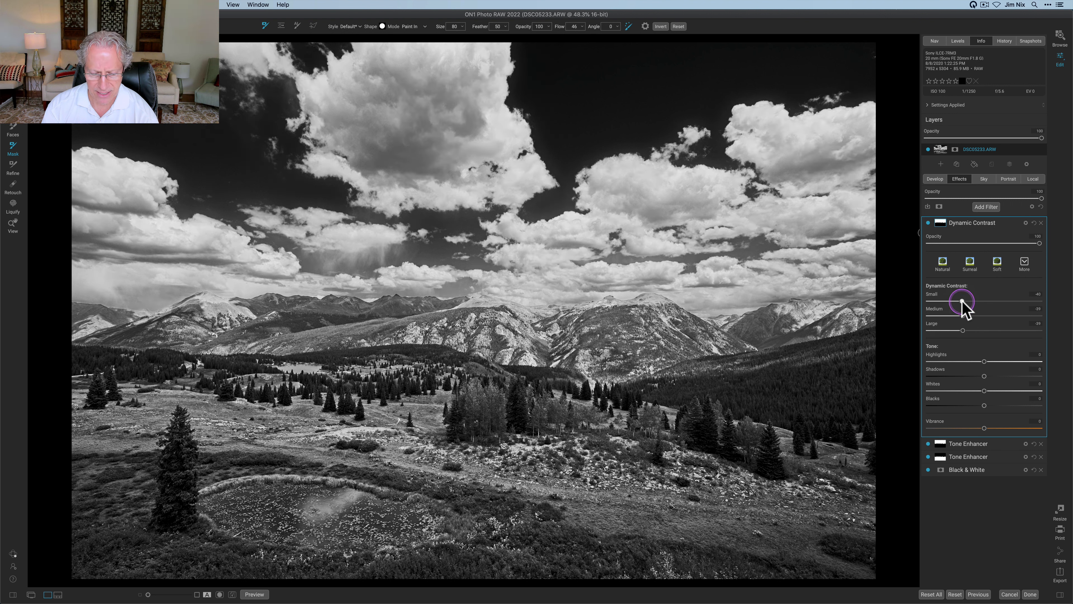
pyautogui.moveTo(962, 301); pyautogui.dragTo(957, 331)
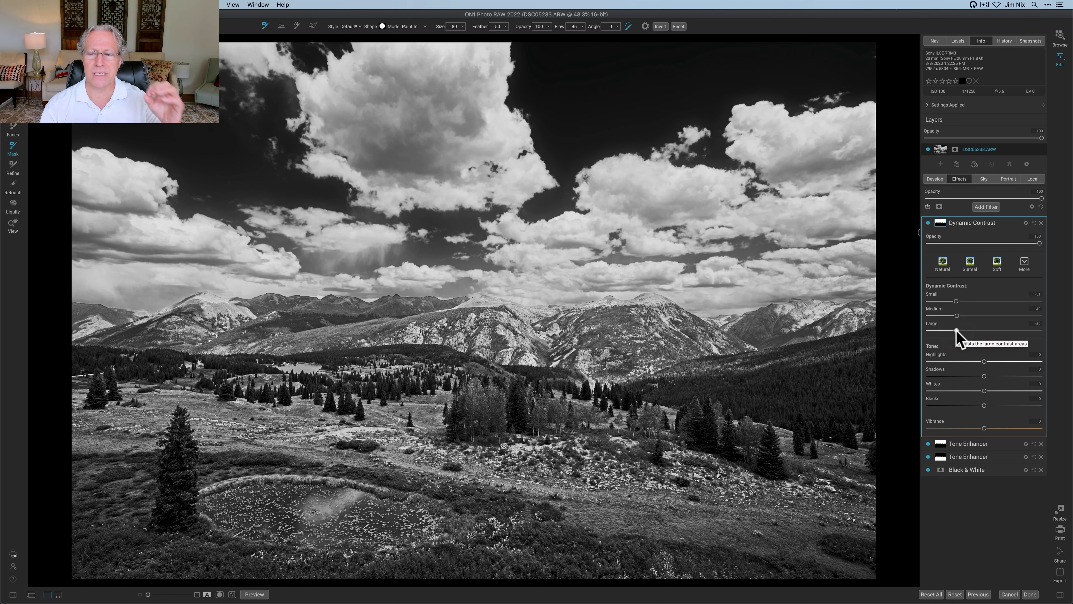
pyautogui.click(928, 223)
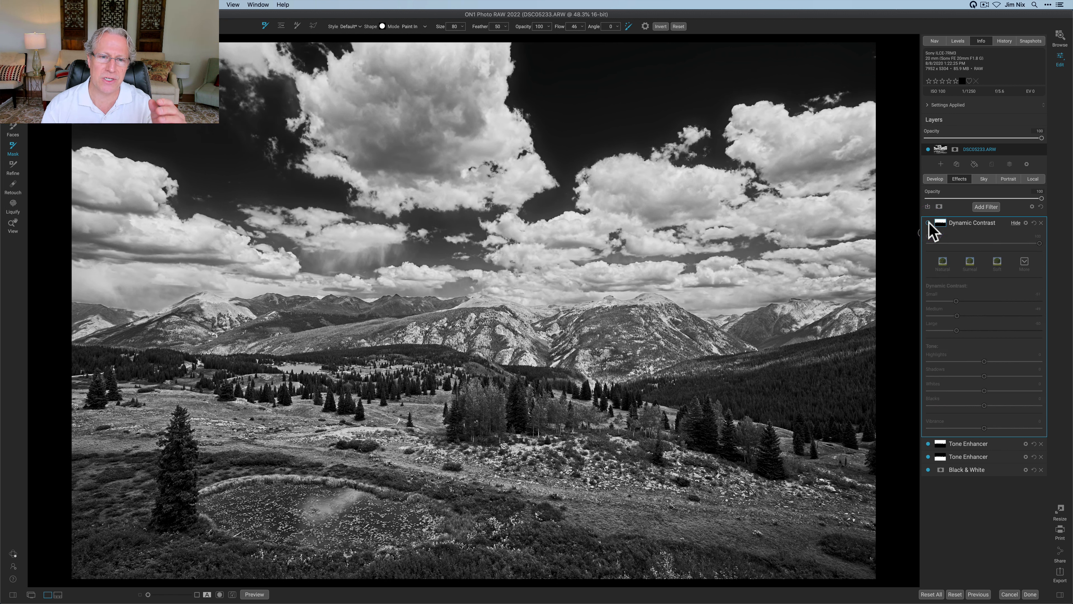
pyautogui.click(928, 223)
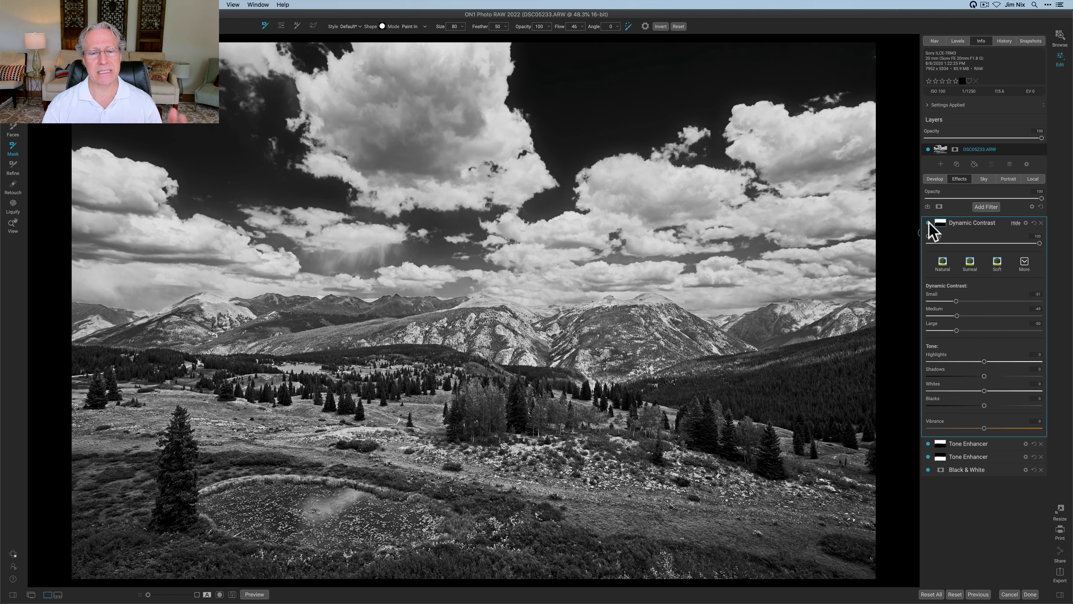
# Invert the local adjustment's mask so it covers the whole photo, and reset its Exposure to 0.
pyautogui.click(1039, 179)
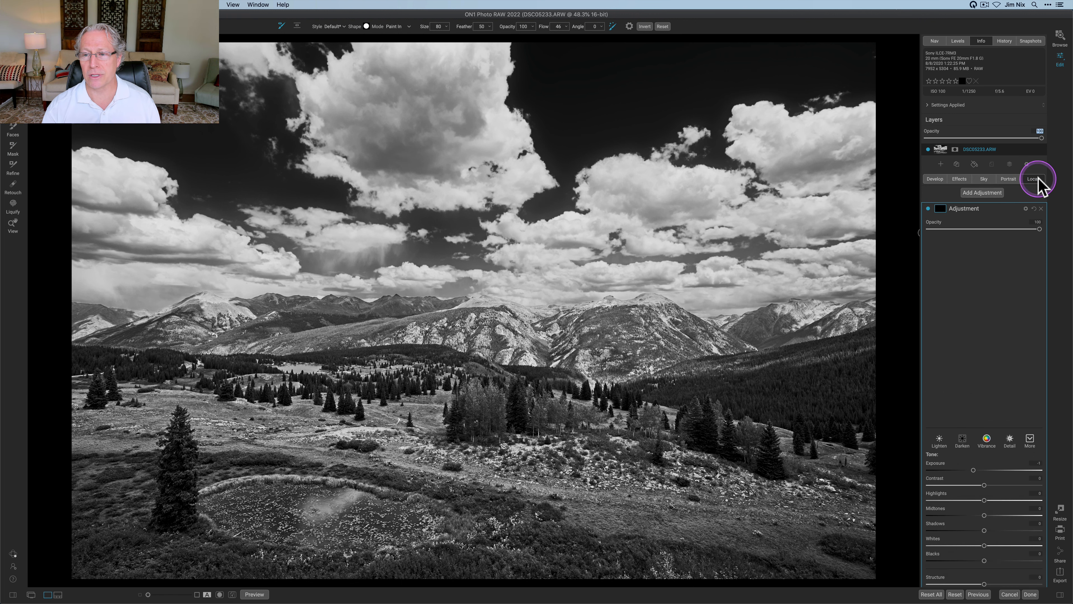
pyautogui.click(939, 207)
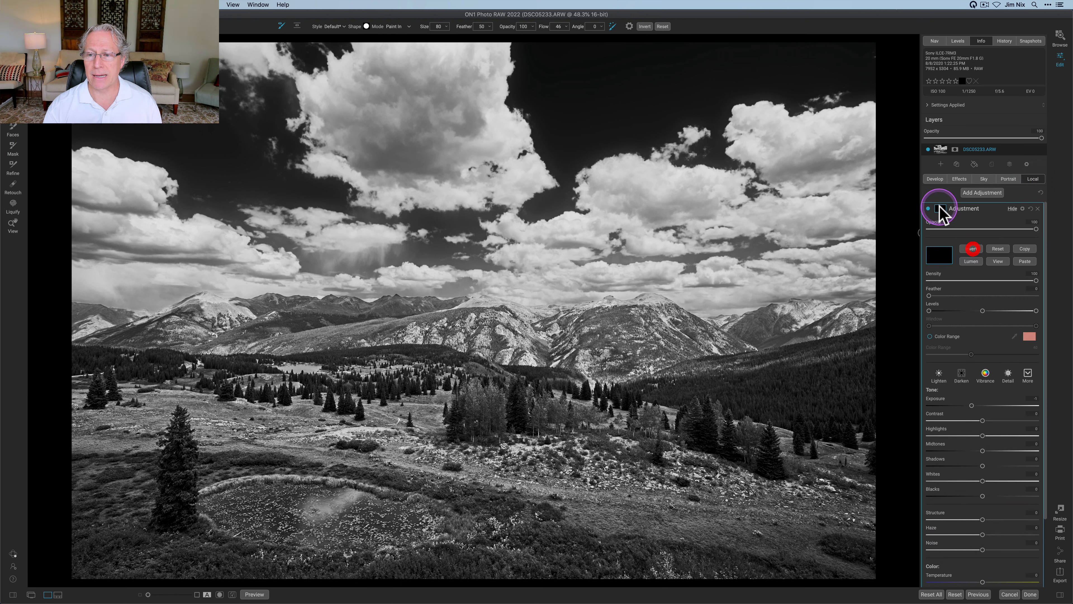
pyautogui.click(973, 248)
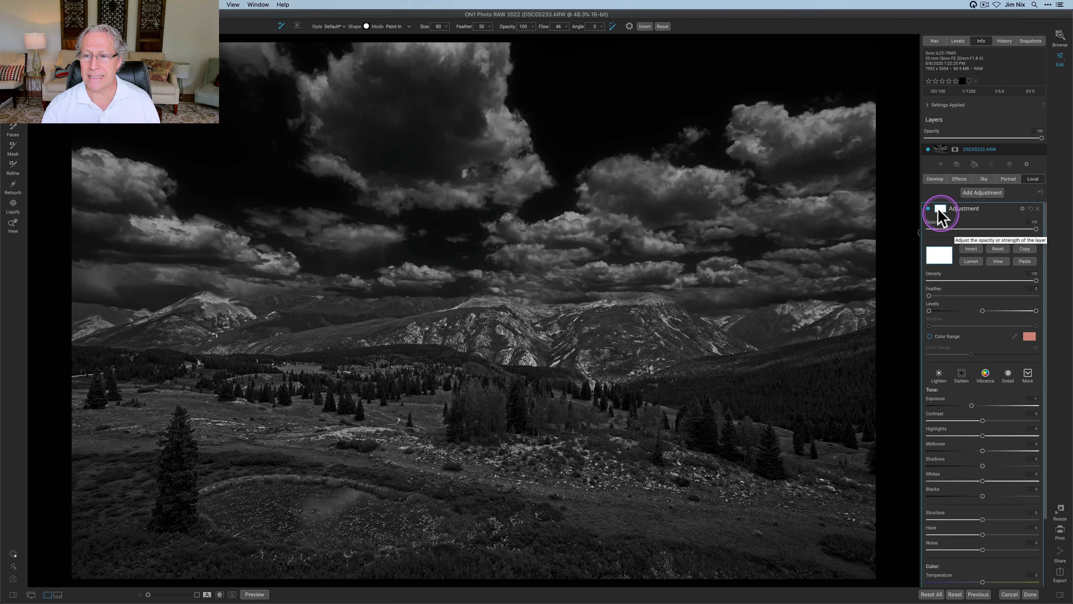
pyautogui.click(939, 207)
pyautogui.doubleClick(973, 281)
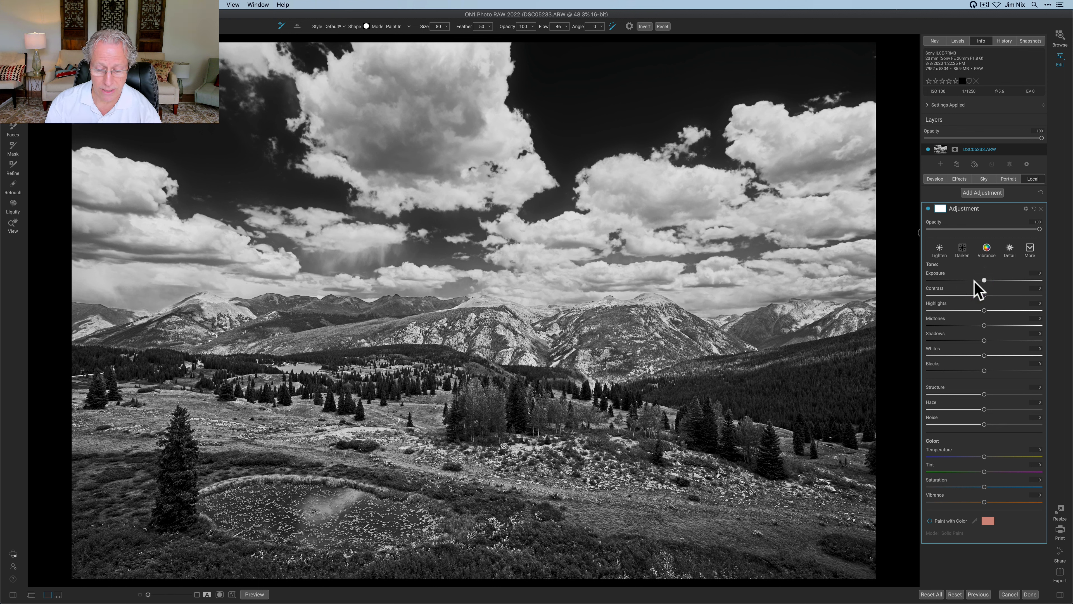
# In the local adjustment, set Exposure to 0.15, lower Highlights slightly, raise Midtones and Shadows slightly, and compare the adjustment on and off.
pyautogui.click(976, 288)
pyautogui.moveTo(984, 279); pyautogui.dragTo(985, 280)
pyautogui.click(984, 310)
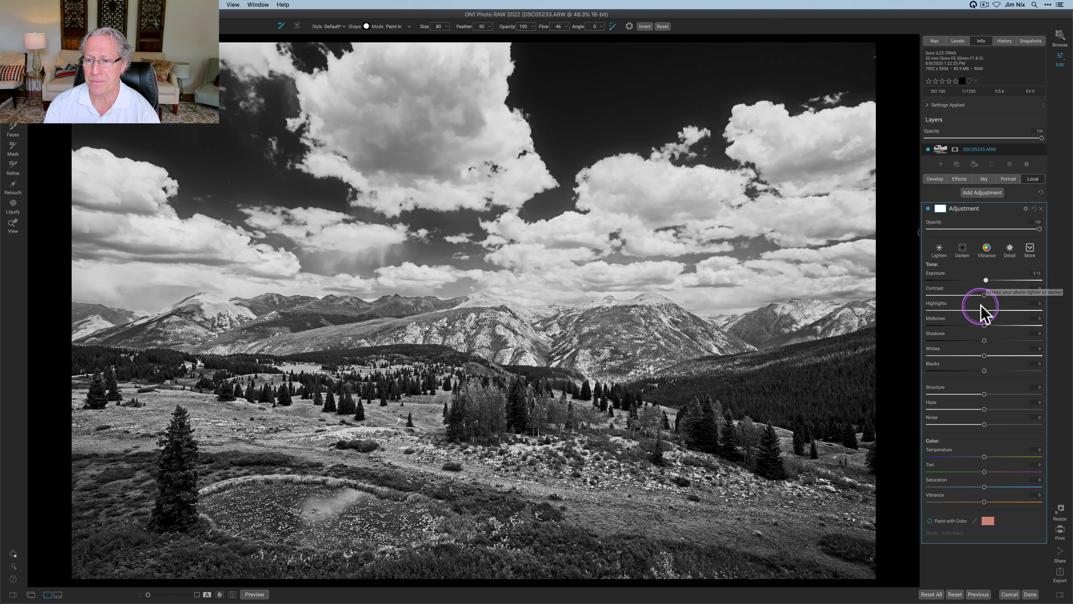
pyautogui.moveTo(983, 310); pyautogui.dragTo(986, 339)
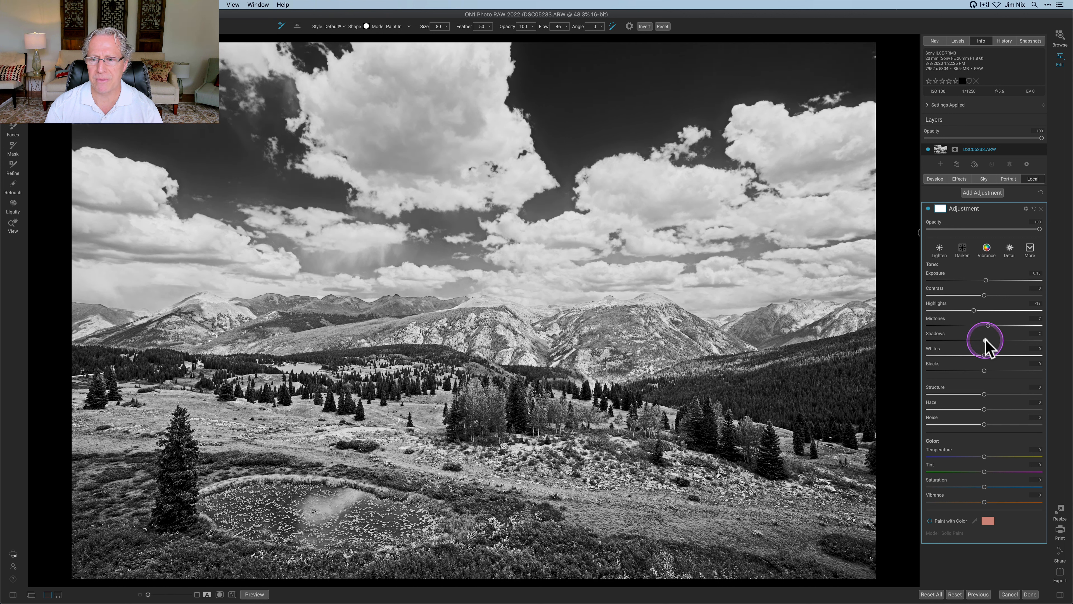
pyautogui.click(929, 209)
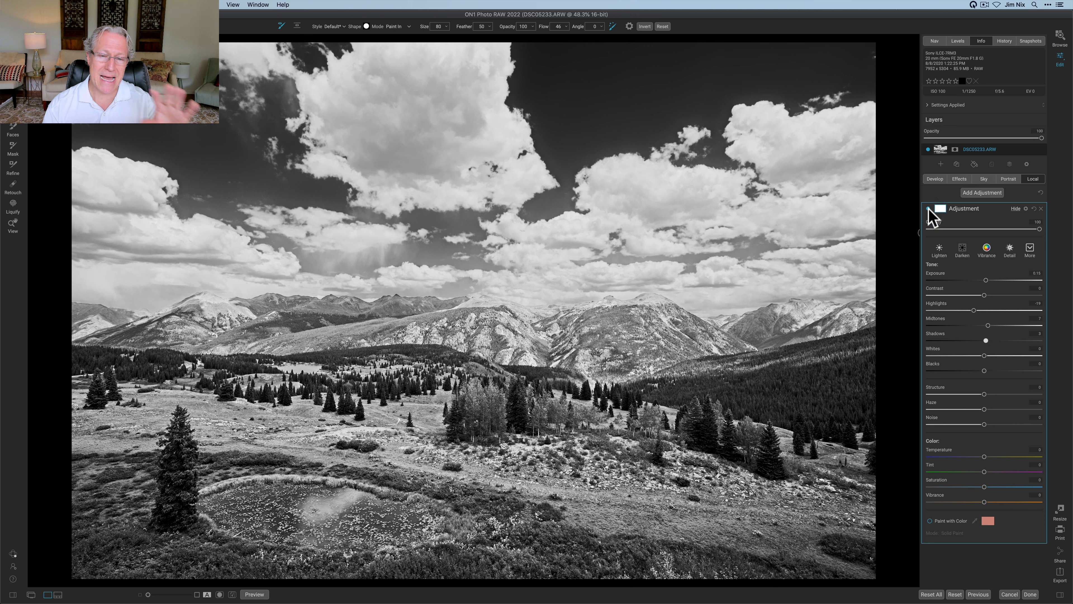
pyautogui.click(932, 210)
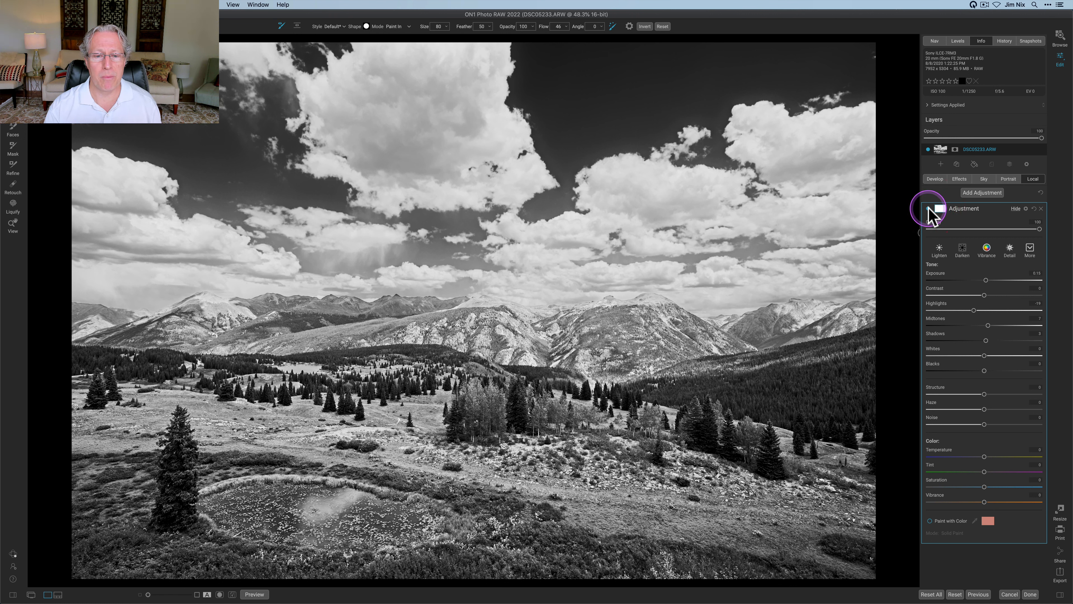
pyautogui.click(929, 210)
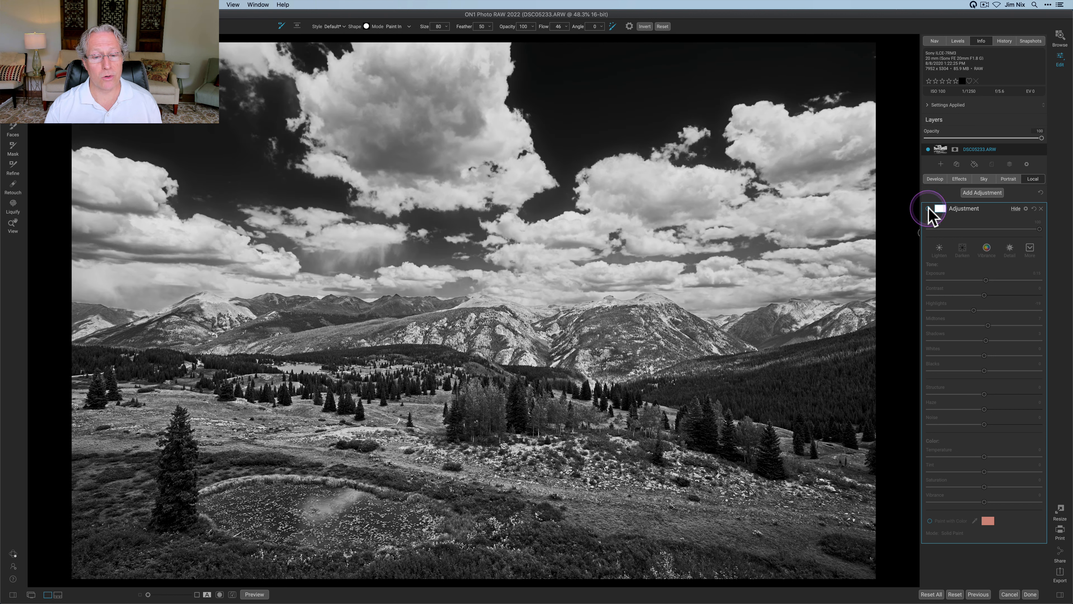
pyautogui.click(929, 209)
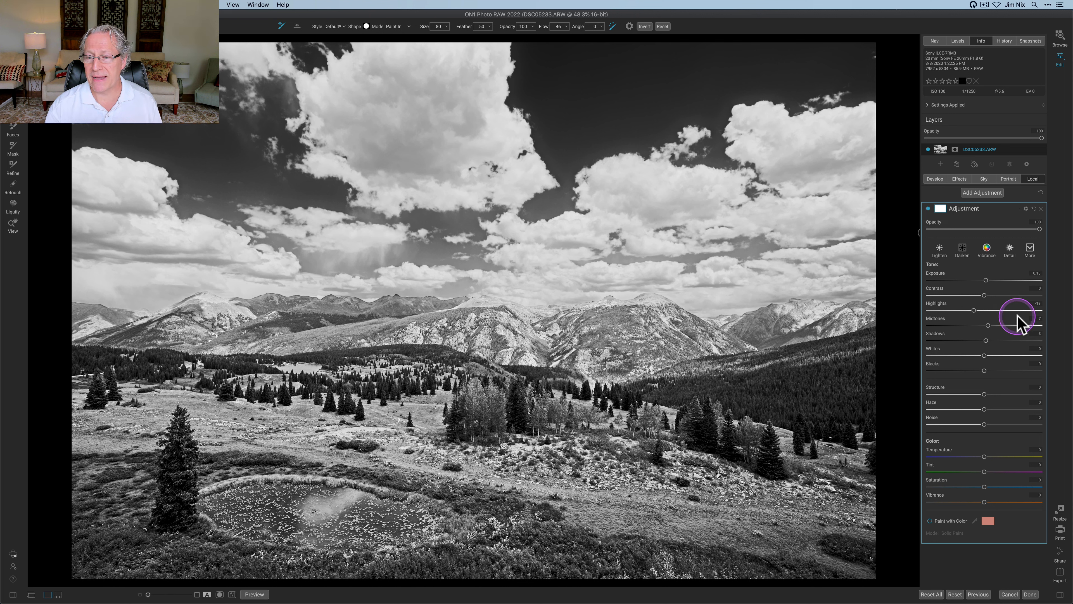
# Lower the local adjustment's Highlights to about -53, set Exposure to 0.1, and compare the adjustment on and off.
pyautogui.moveTo(974, 311); pyautogui.dragTo(955, 311)
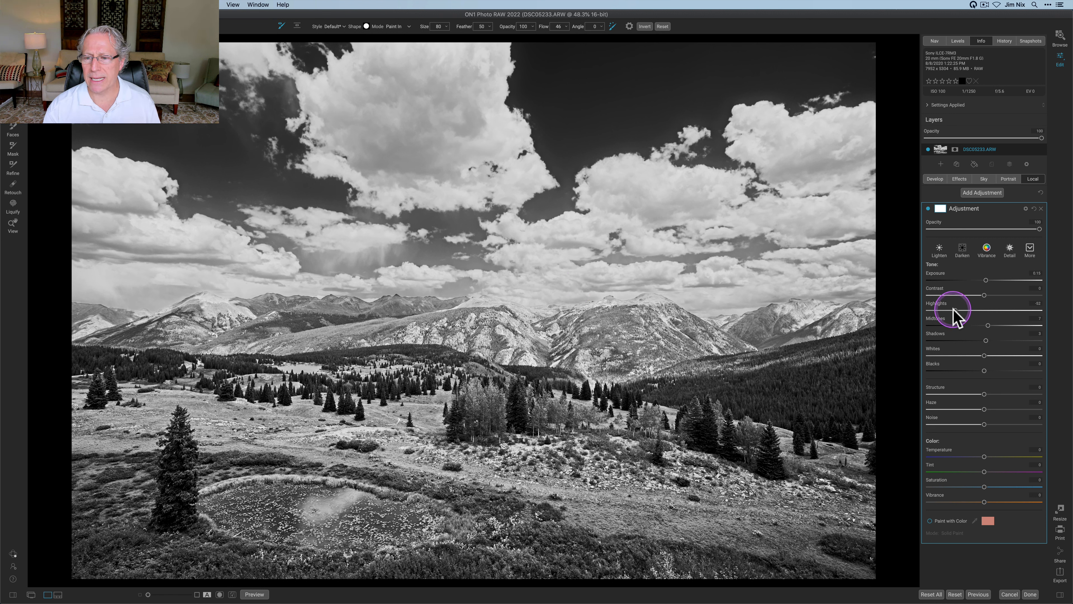
pyautogui.moveTo(986, 281); pyautogui.dragTo(985, 280)
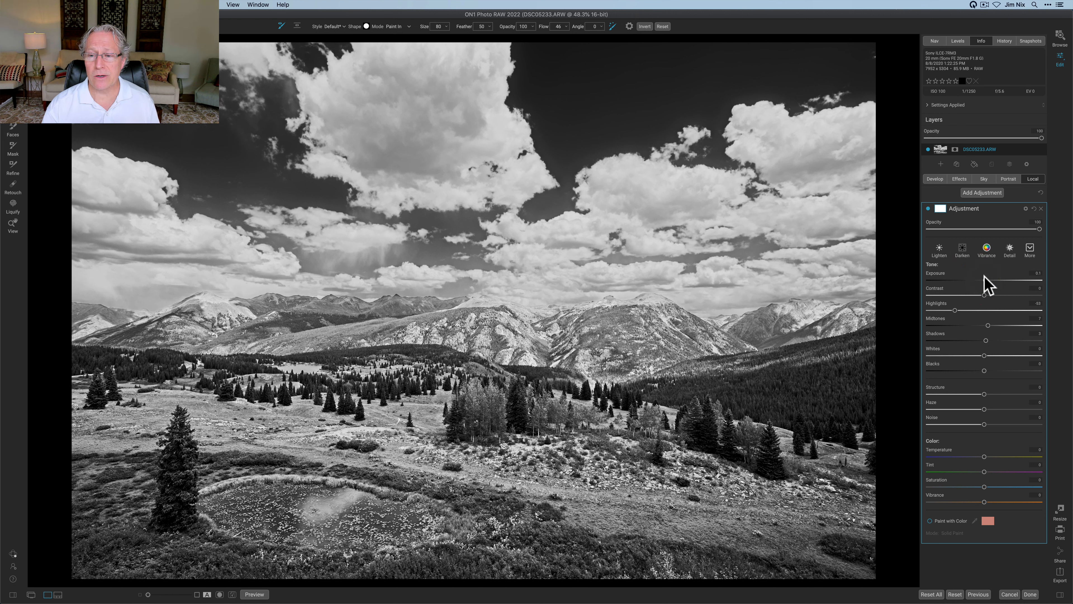
pyautogui.click(928, 209)
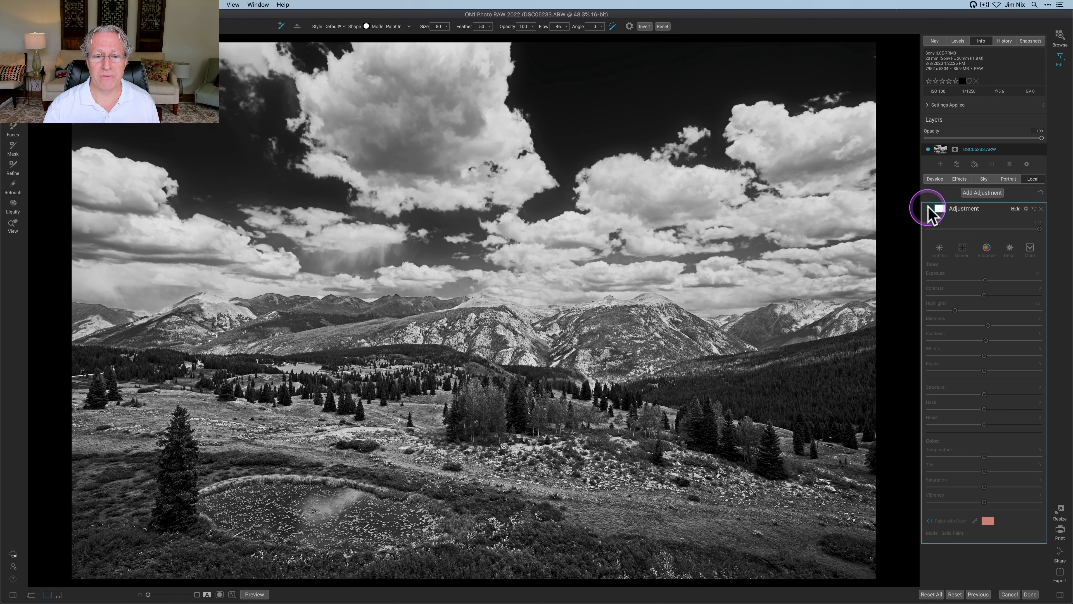
pyautogui.click(929, 209)
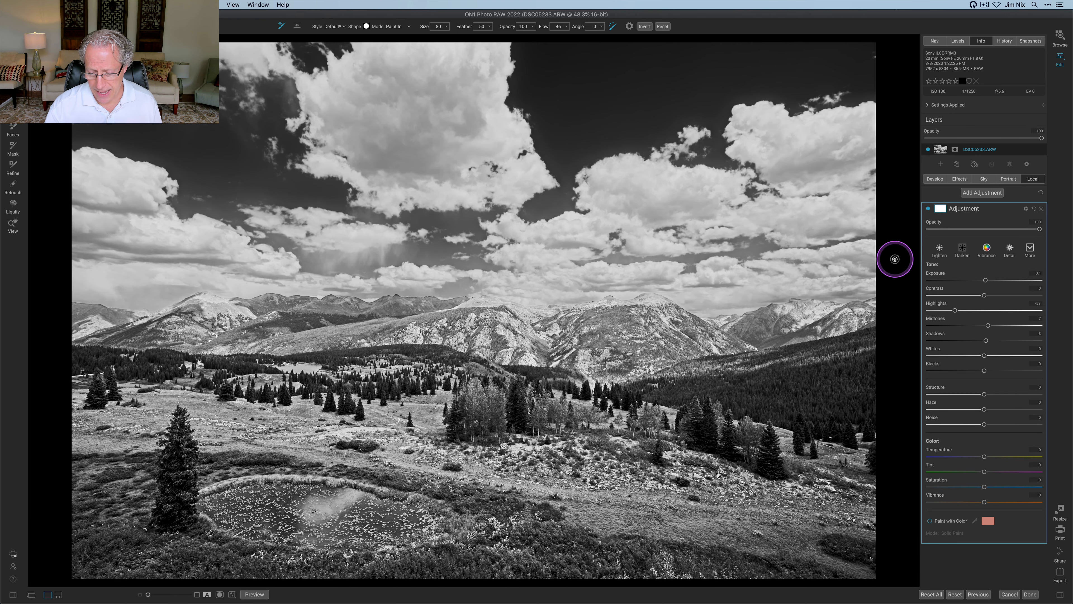
# Compare the finished black and white edit with the original colour photo several times.
pyautogui.press('\\')
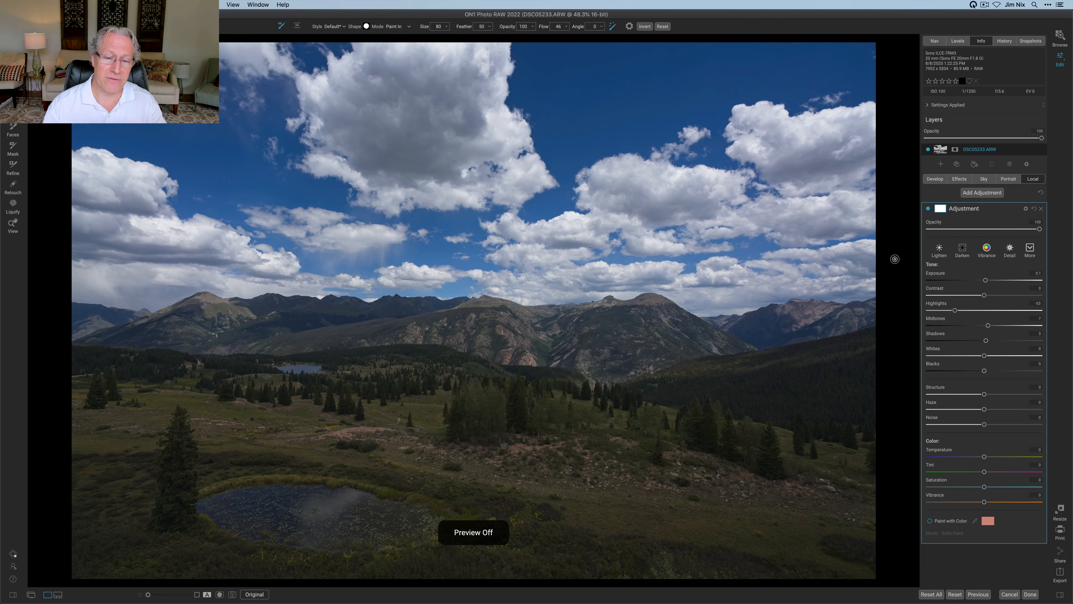
pyautogui.press('\\')
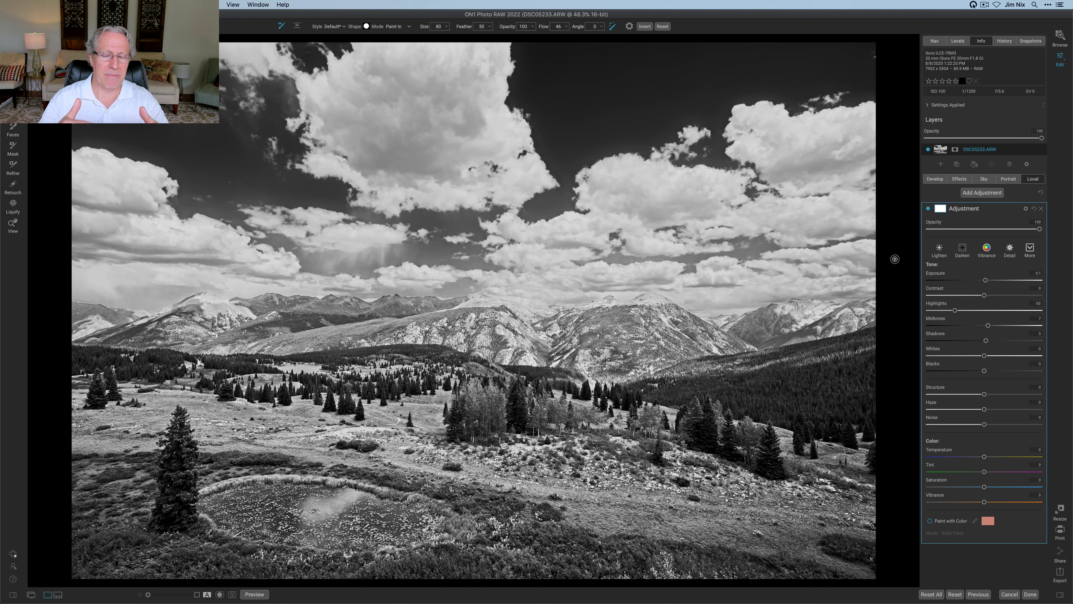
pyautogui.press('super+p')
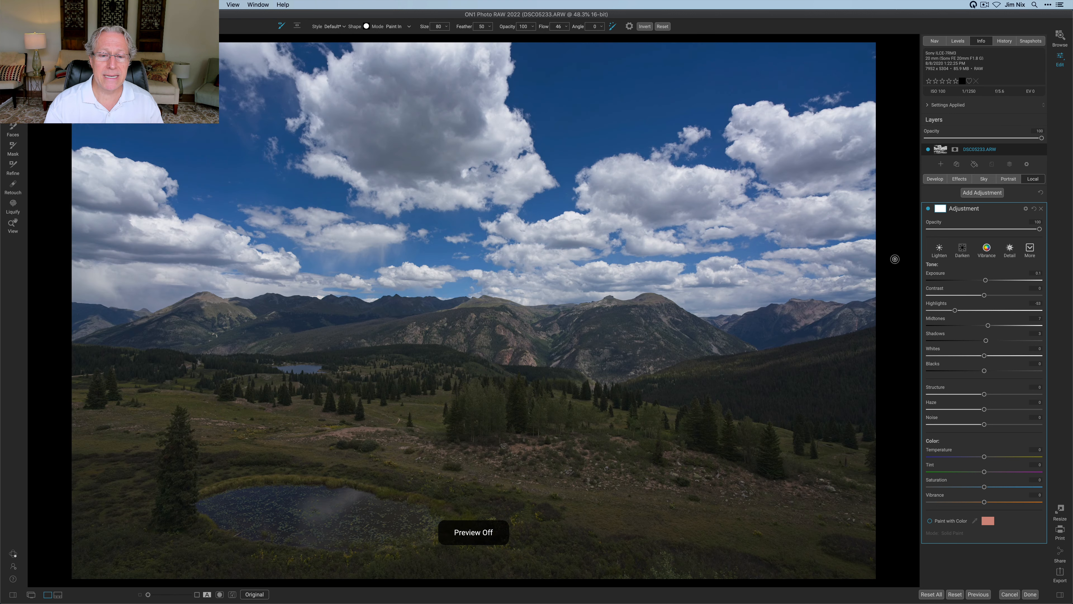
pyautogui.press('super+p')
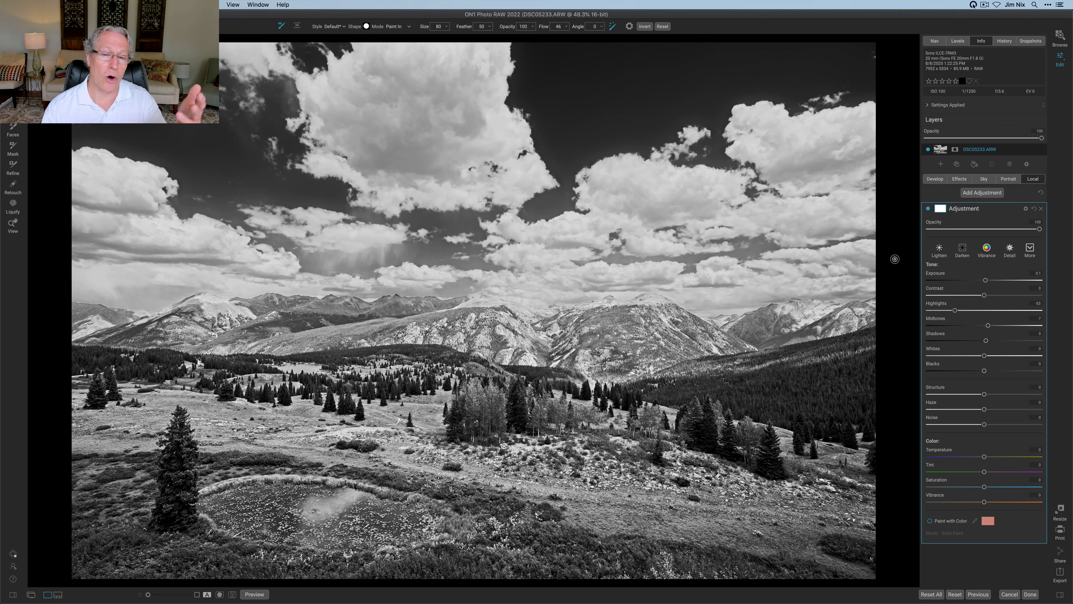
pyautogui.press('super+p')
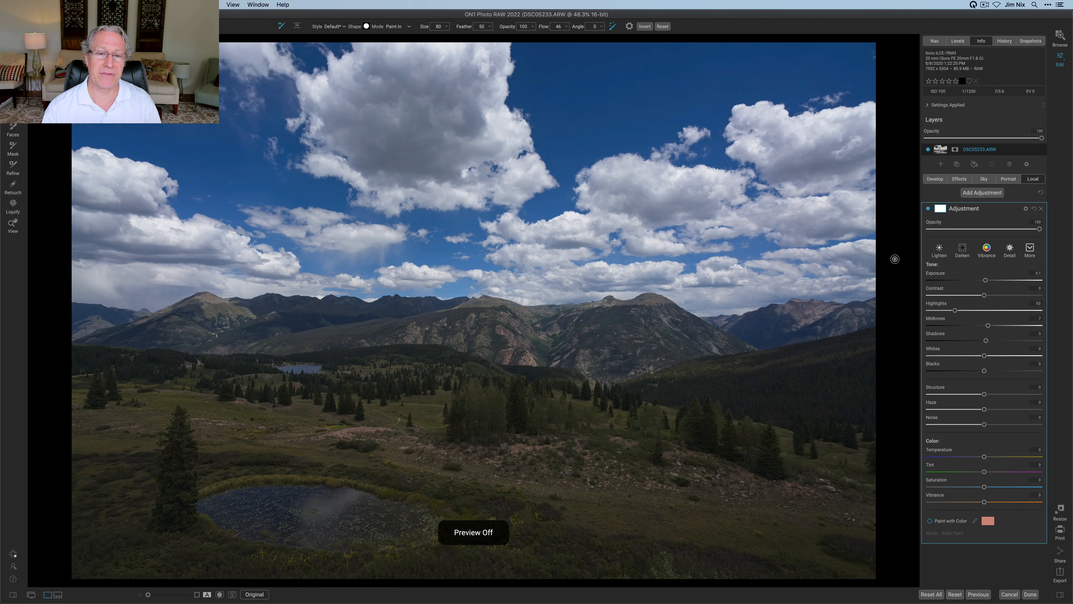
pyautogui.press('super+p')
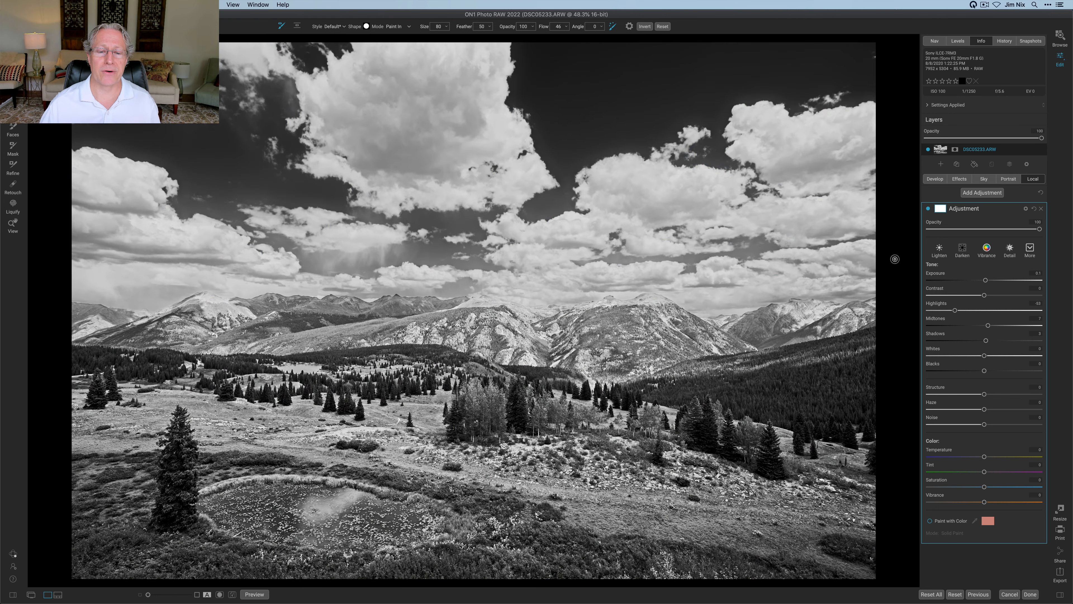